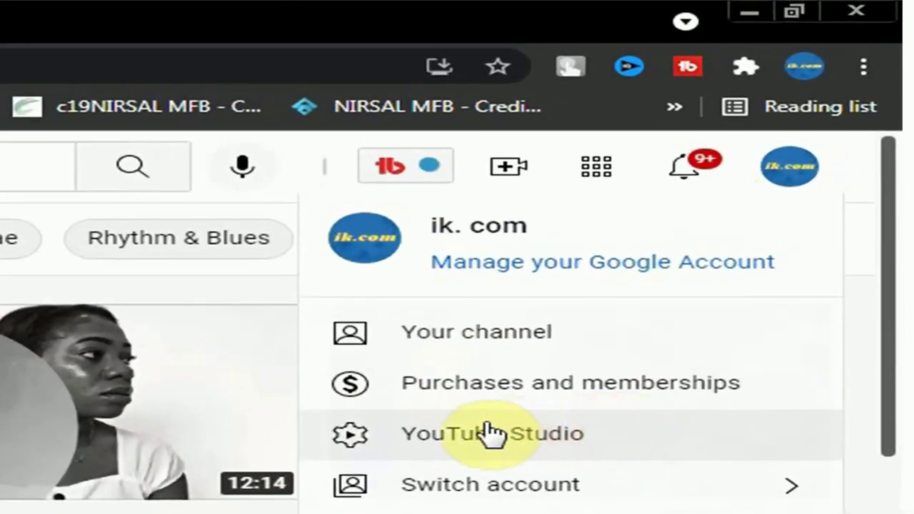
# Open YouTube Studio from the account options and start a new video upload
pyautogui.click(490, 434)
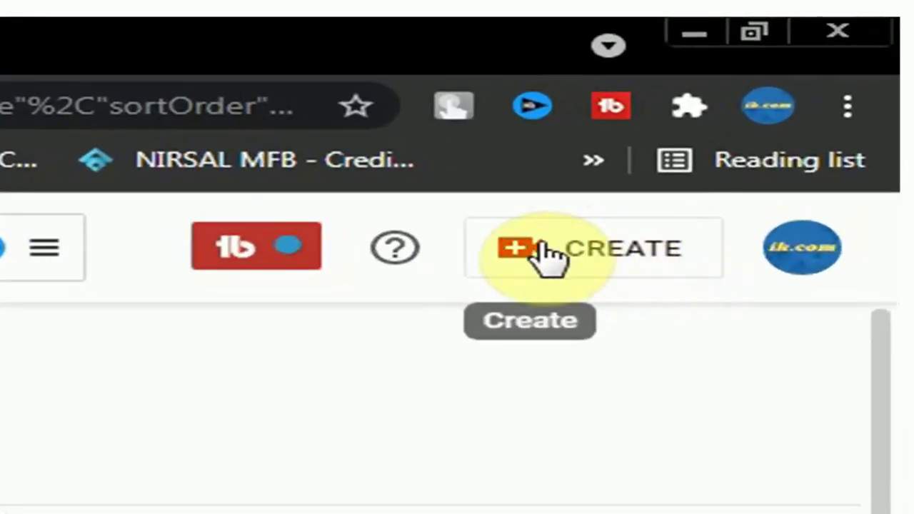
pyautogui.click(631, 259)
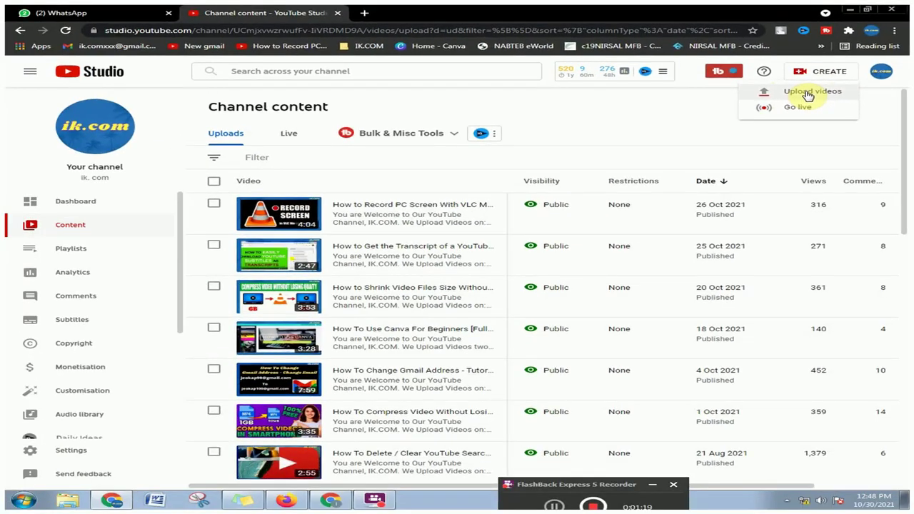
pyautogui.click(807, 95)
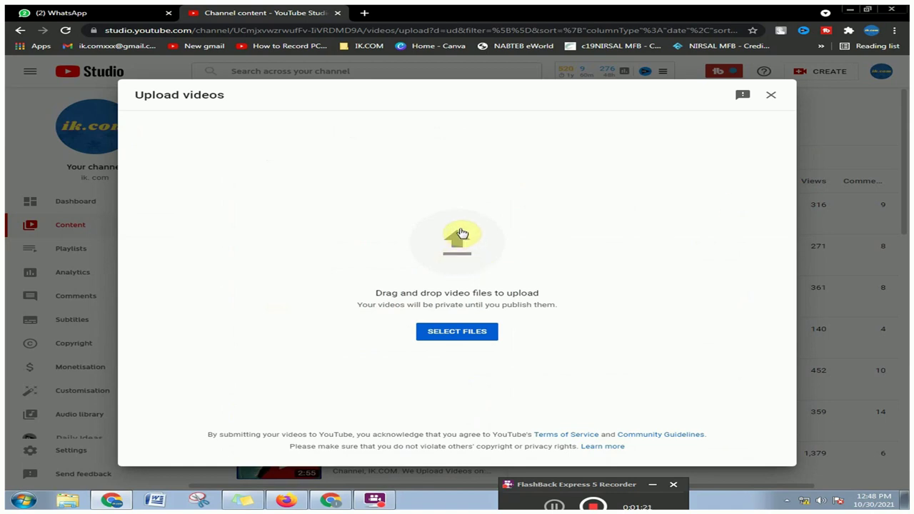
# Choose the file "How to Shortern URL of Link For Free" from the Videos library for upload
pyautogui.click(461, 335)
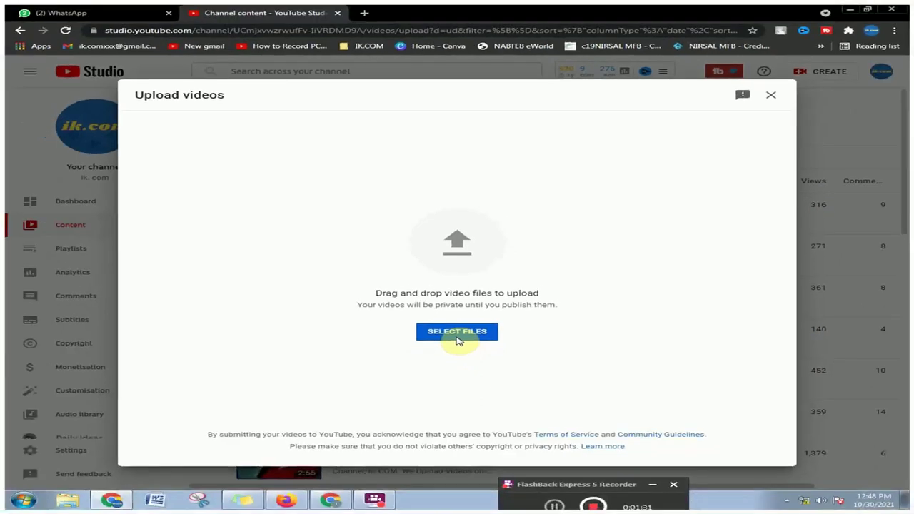
pyautogui.click(458, 341)
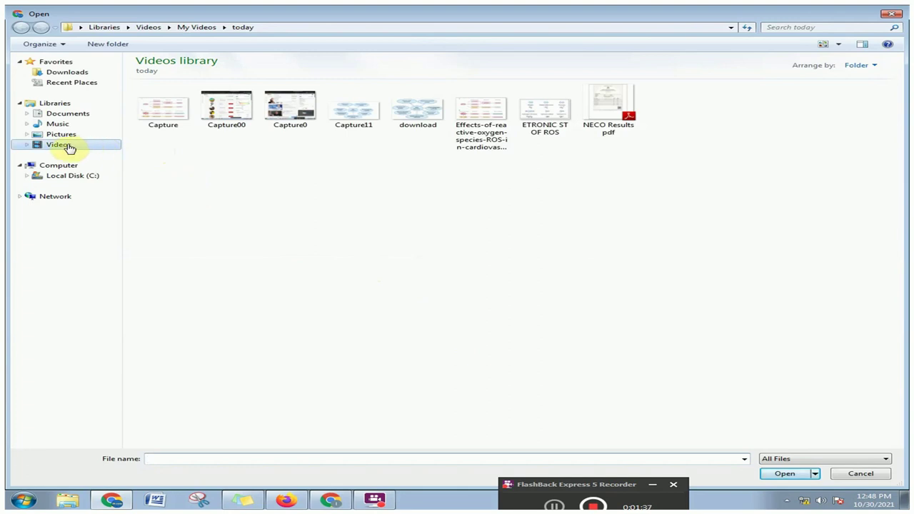
pyautogui.click(64, 145)
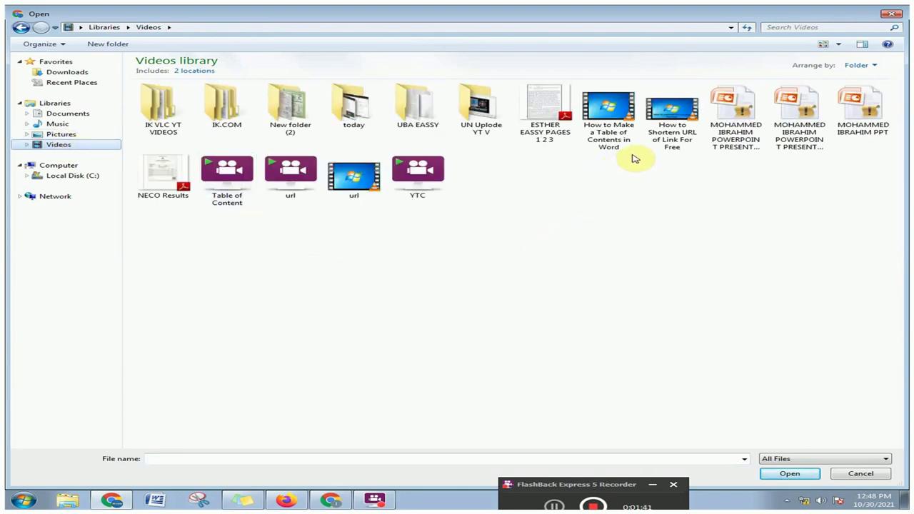
pyautogui.click(671, 143)
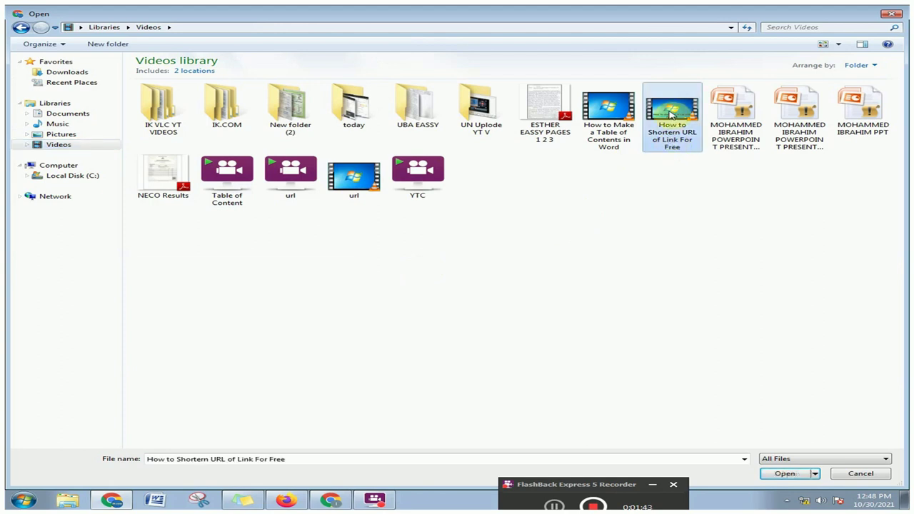
pyautogui.doubleClick(684, 121)
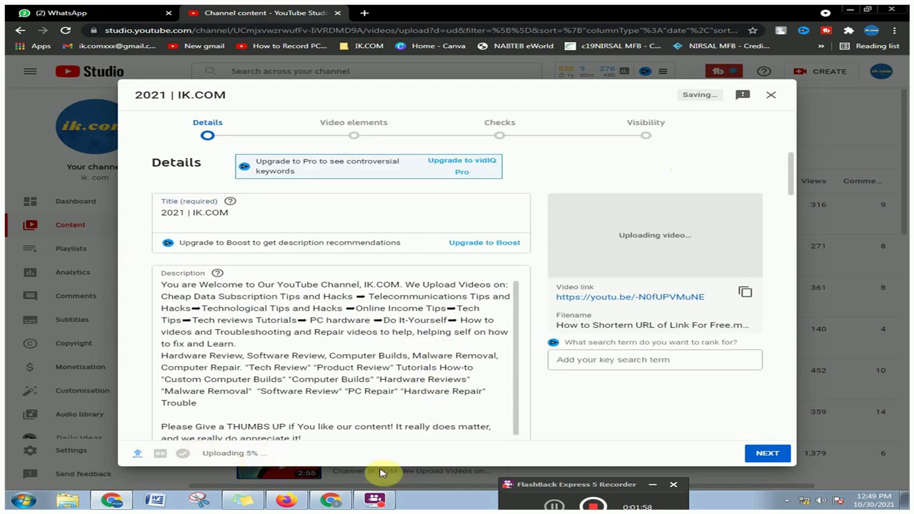
# Switch to Sticky Notes and copy the line "How to Shorten a URL Link For Free"
pyautogui.click(243, 500)
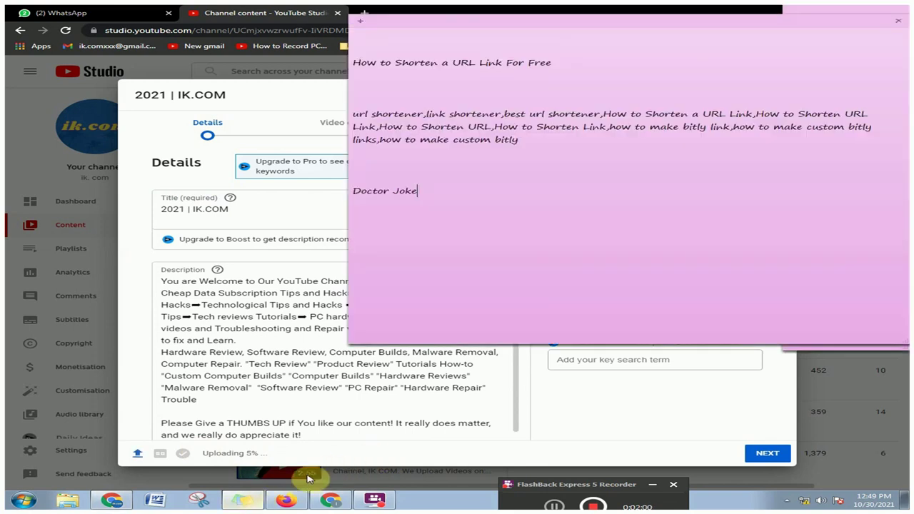
pyautogui.moveTo(552, 63); pyautogui.dragTo(352, 63)
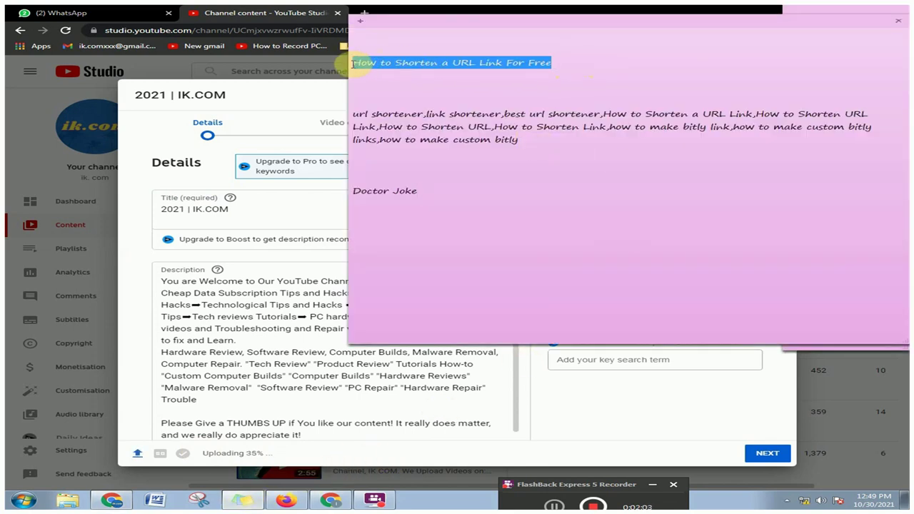
pyautogui.rightClick(408, 63)
pyautogui.click(435, 80)
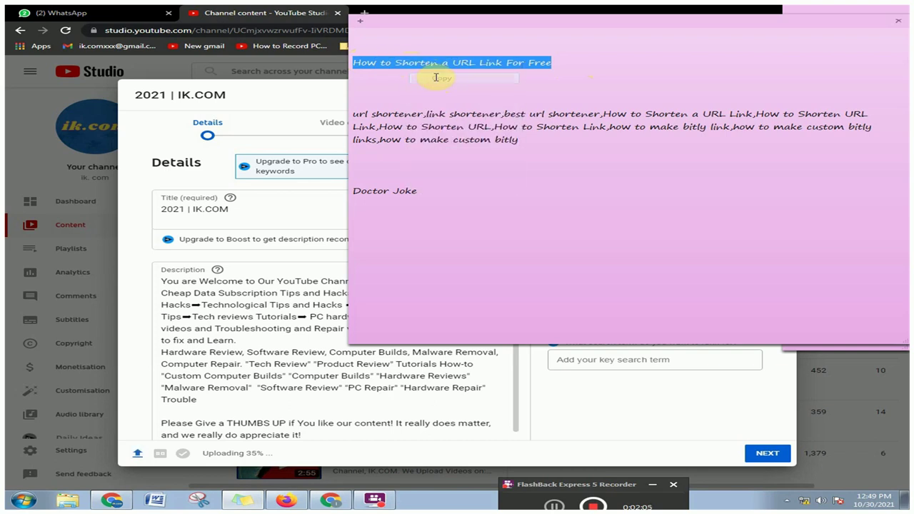
# Paste the copied text before "2021 | IK.COM" in the video title, separated by a comma and a space
pyautogui.click(275, 216)
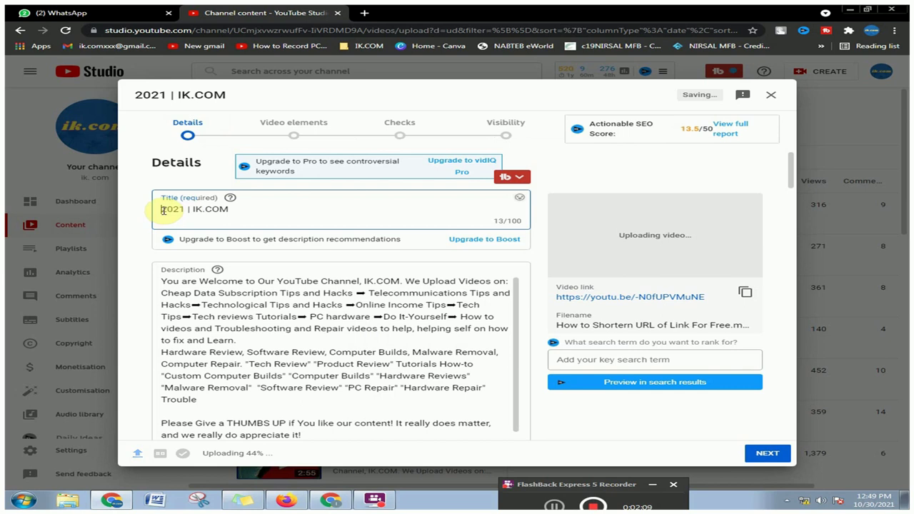
pyautogui.rightClick(163, 210)
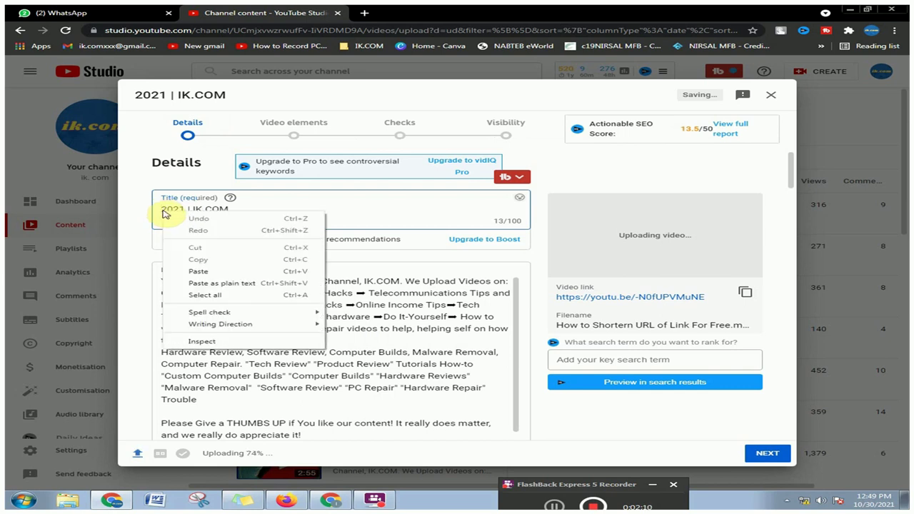
pyautogui.click(197, 272)
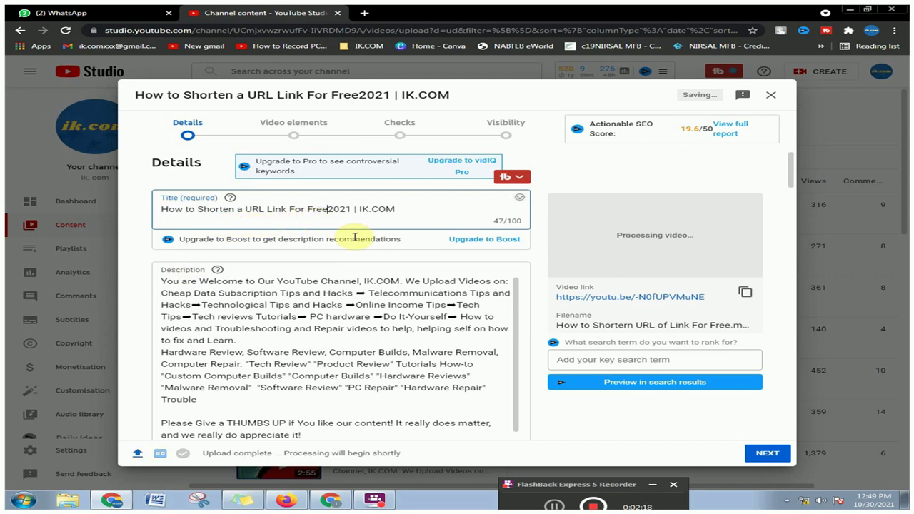
pyautogui.write(',')
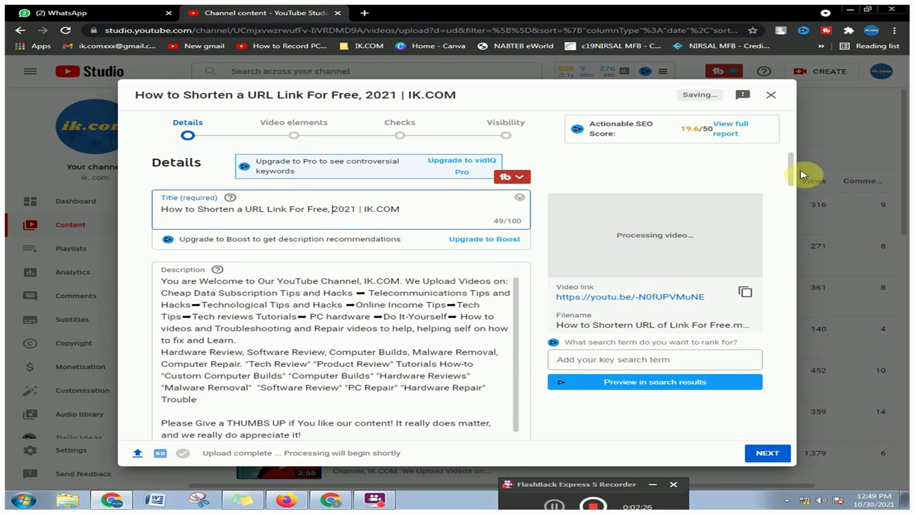
# Copy the full video title and paste it after the empty arrow bullet under "About This Video" in the description
pyautogui.moveTo(793, 182); pyautogui.dragTo(793, 205)
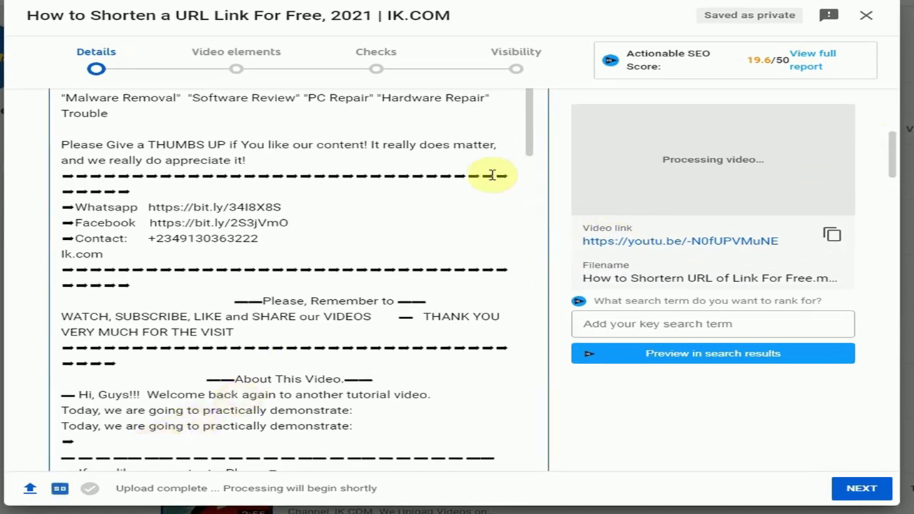
pyautogui.moveTo(228, 16); pyautogui.dragTo(17, 16)
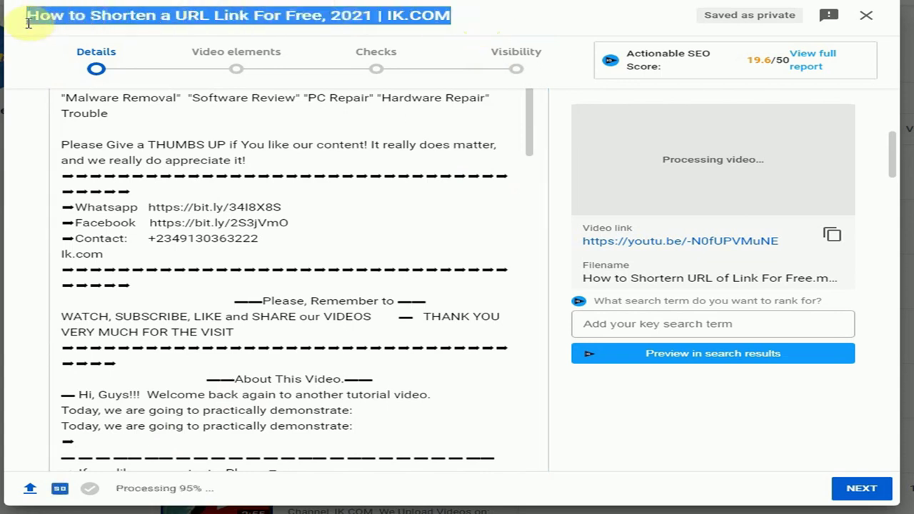
pyautogui.rightClick(79, 14)
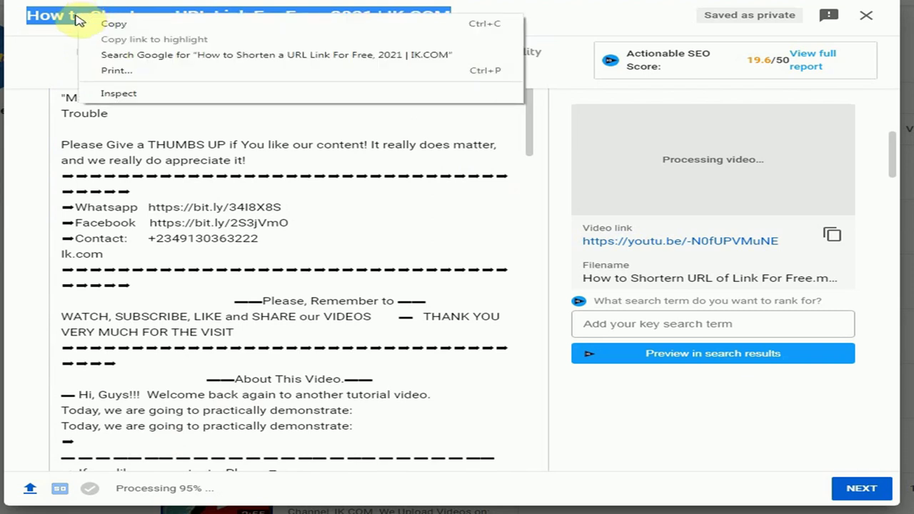
pyautogui.click(81, 26)
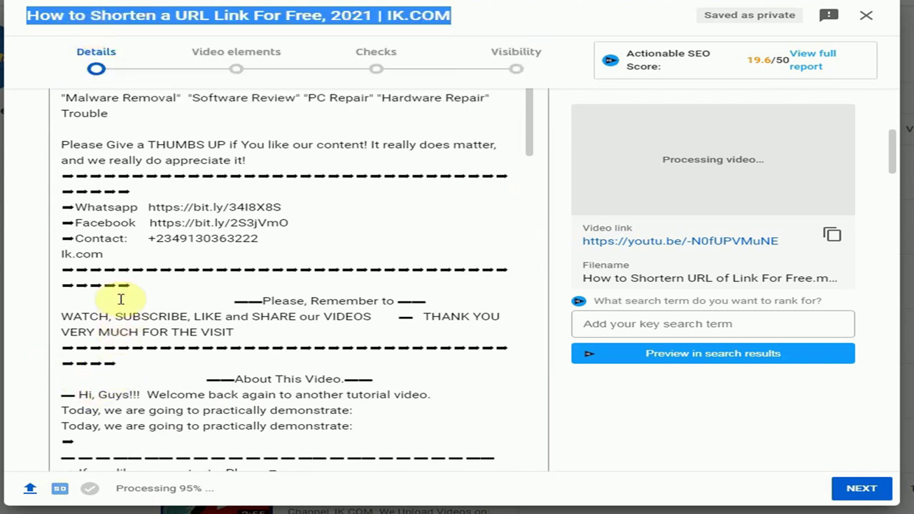
pyautogui.rightClick(107, 439)
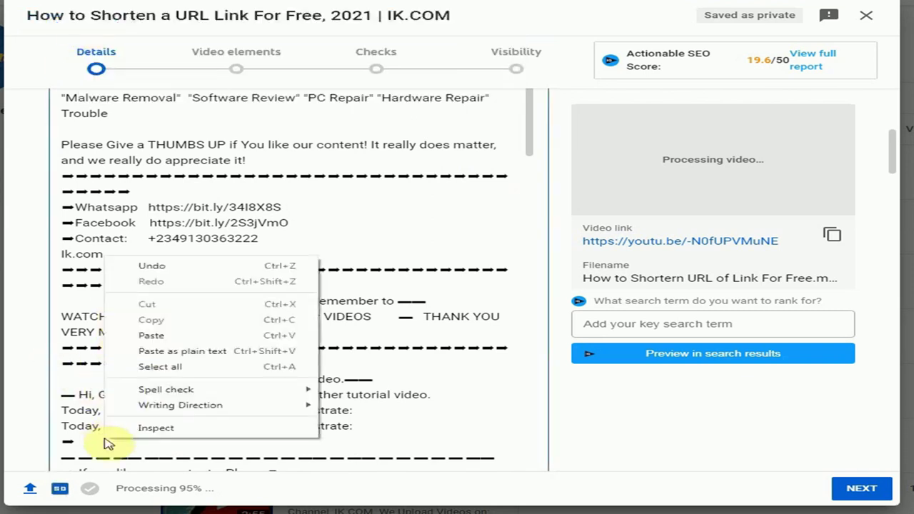
pyautogui.click(142, 350)
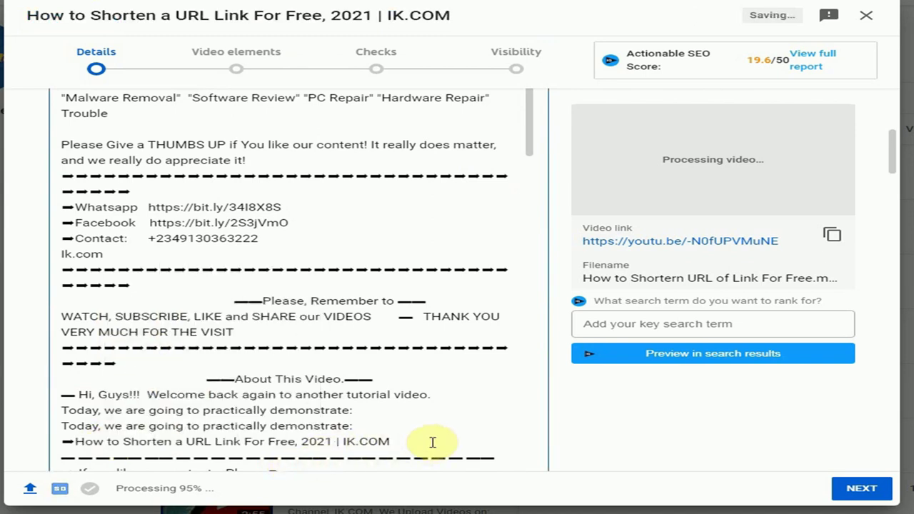
# Paste the video title again on the line below the arrow bullet in the description
pyautogui.scroll(-2, 431, 442)
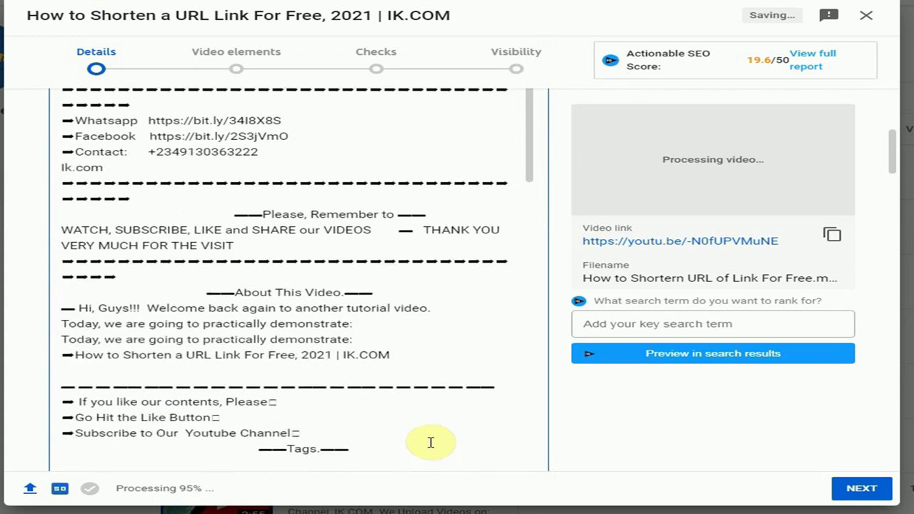
pyautogui.rightClick(116, 367)
pyautogui.click(130, 265)
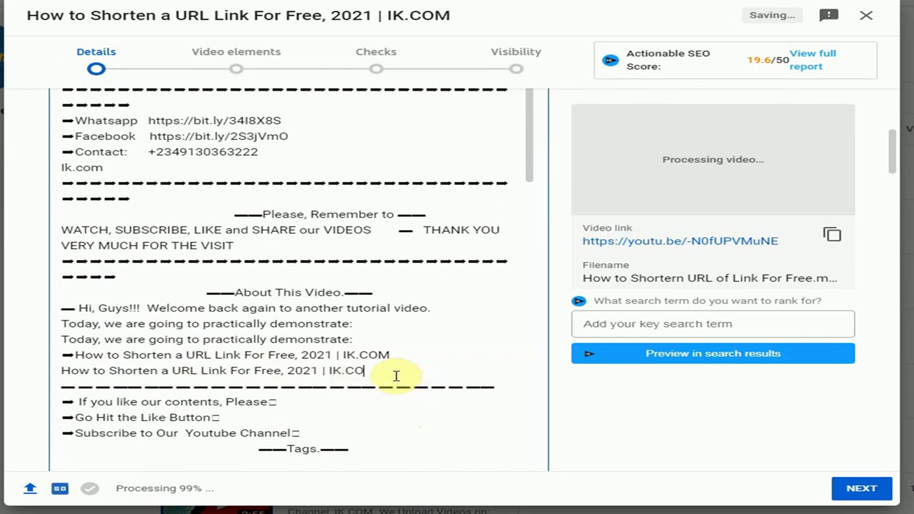
# Trim the second pasted title in the description to "How to Shorten a URL Link For Free202"
pyautogui.press('BackSpace')
pyautogui.press('BackSpace')
pyautogui.press('BackSpace')
pyautogui.press('BackSpace')
pyautogui.press('BackSpace')
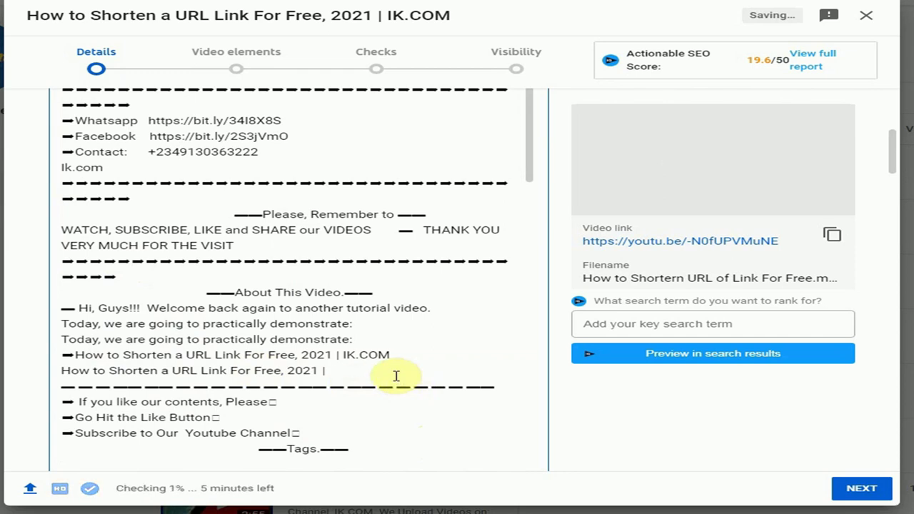
pyautogui.press('BackSpace')
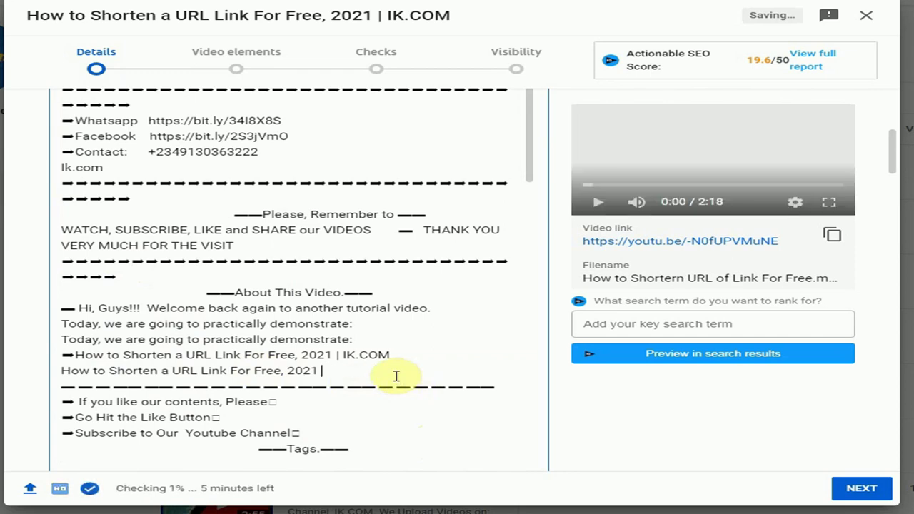
pyautogui.press('BackSpace')
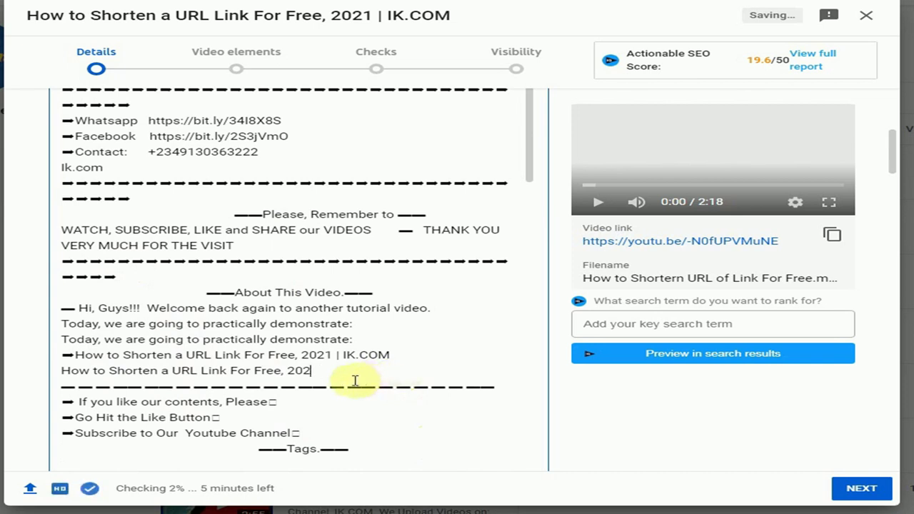
pyautogui.doubleClick(293, 372)
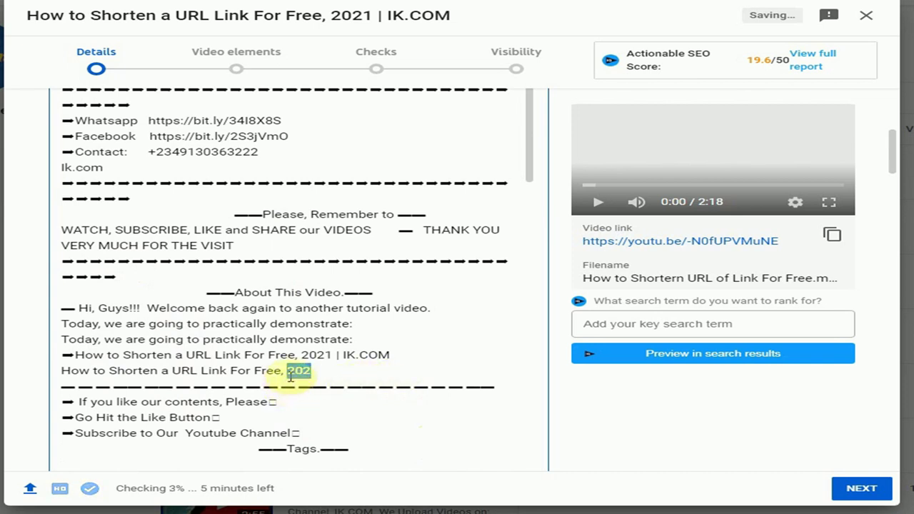
pyautogui.click(289, 372)
pyautogui.press('BackSpace')
pyautogui.press('BackSpace')
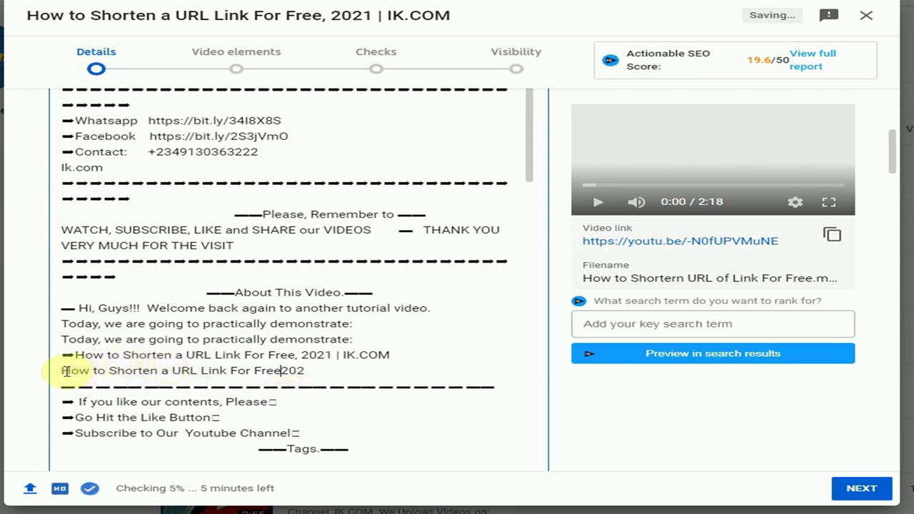
# Replace the word "How" at the start of the line above the dashed separator in the description with the hashtag text "#How"
pyautogui.doubleClick(72, 371)
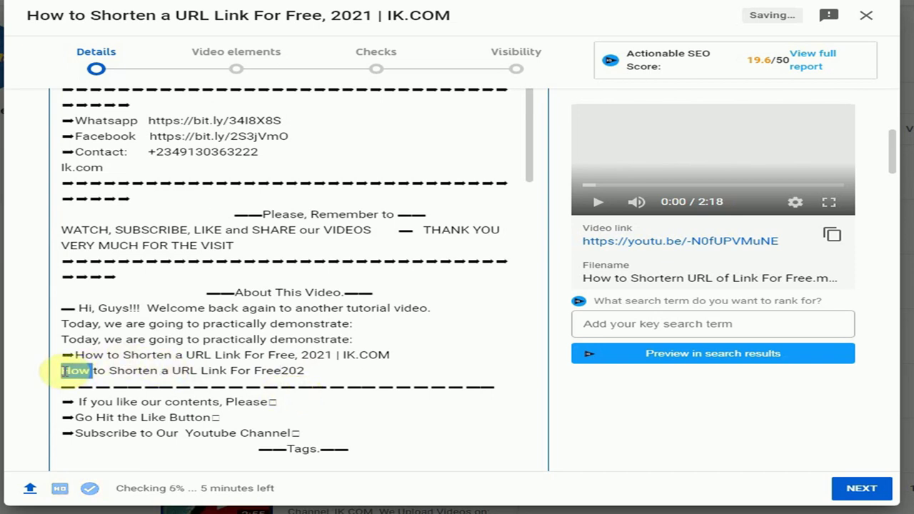
pyautogui.press('BackSpace')
pyautogui.write('#')
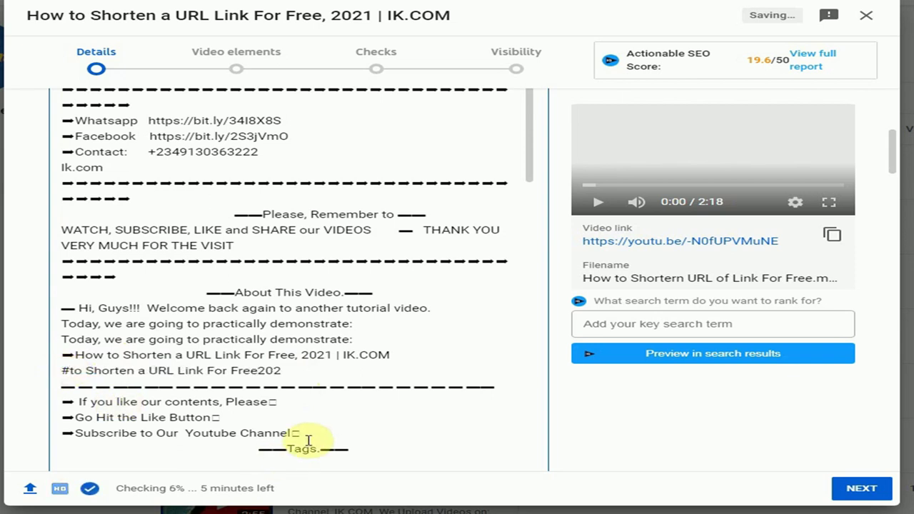
pyautogui.write('Ho')
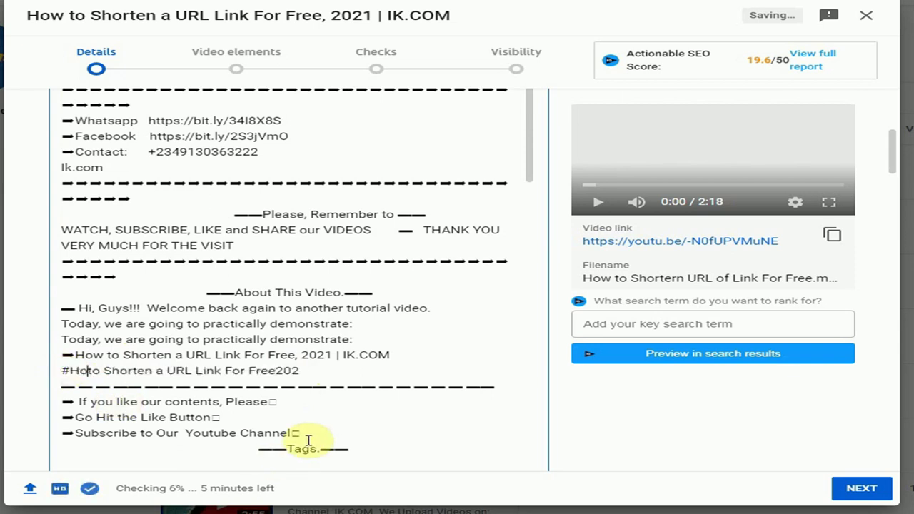
pyautogui.write('w')
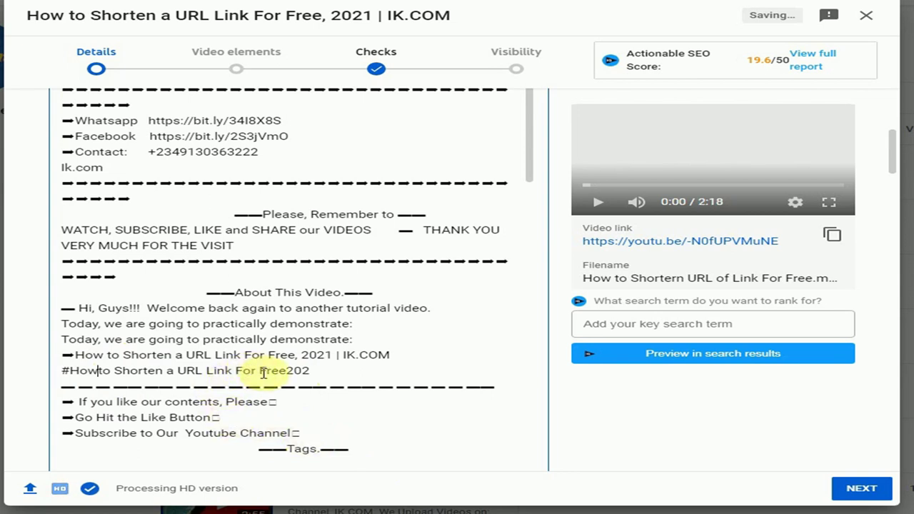
# Remove the spaces between the words of that line so it reads as the single hashtag "#HowtoShortenaURLLinkForFree202"
pyautogui.press('BackSpace')
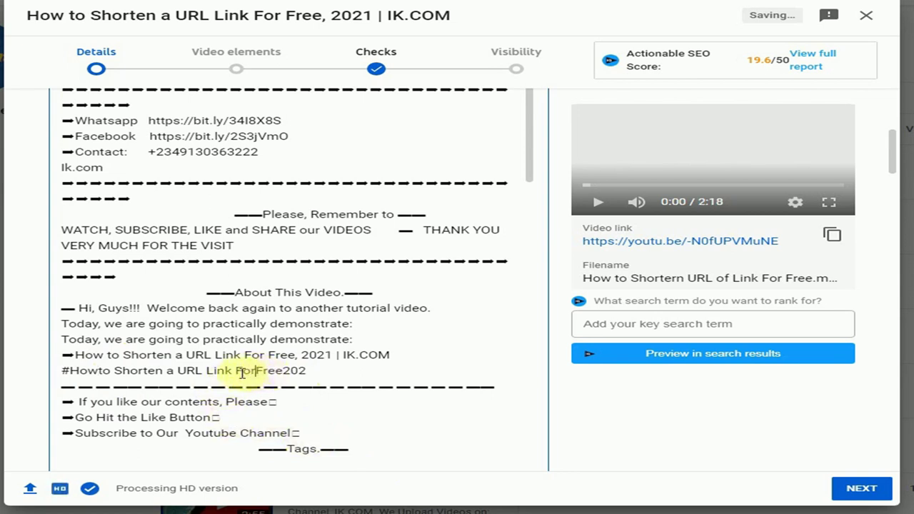
pyautogui.press('BackSpace')
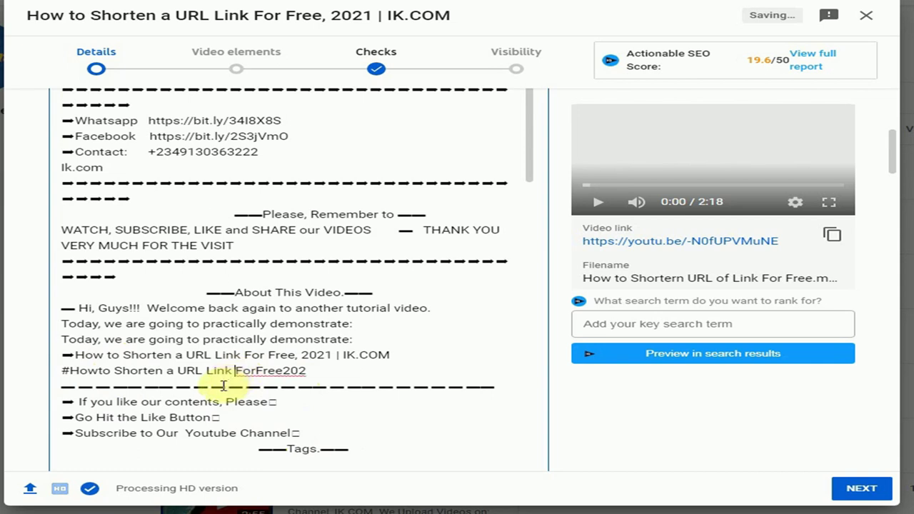
pyautogui.press('BackSpace')
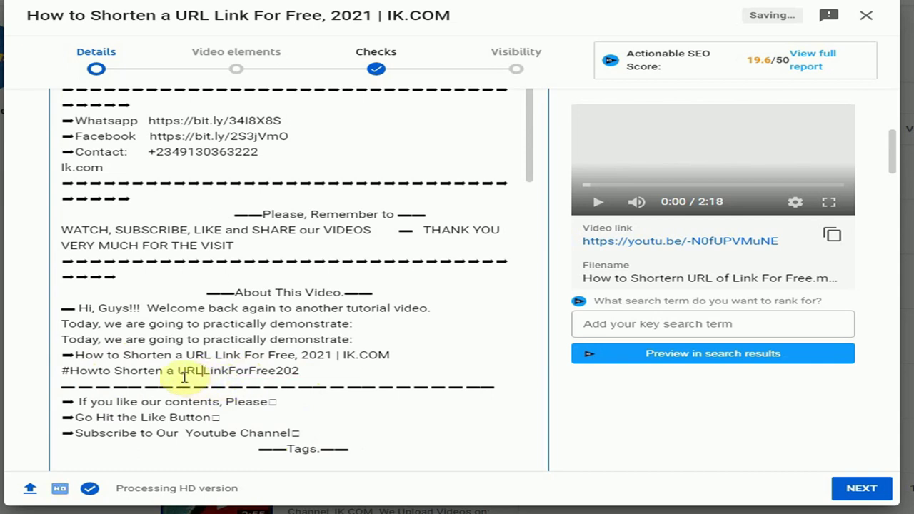
pyautogui.click(176, 372)
pyautogui.press('BackSpace')
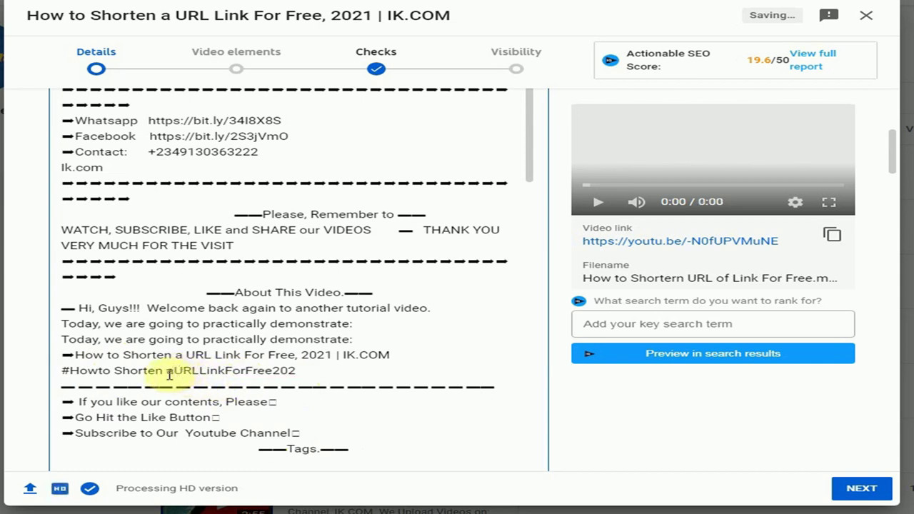
pyautogui.doubleClick(169, 373)
pyautogui.click(171, 372)
pyautogui.press('BackSpace')
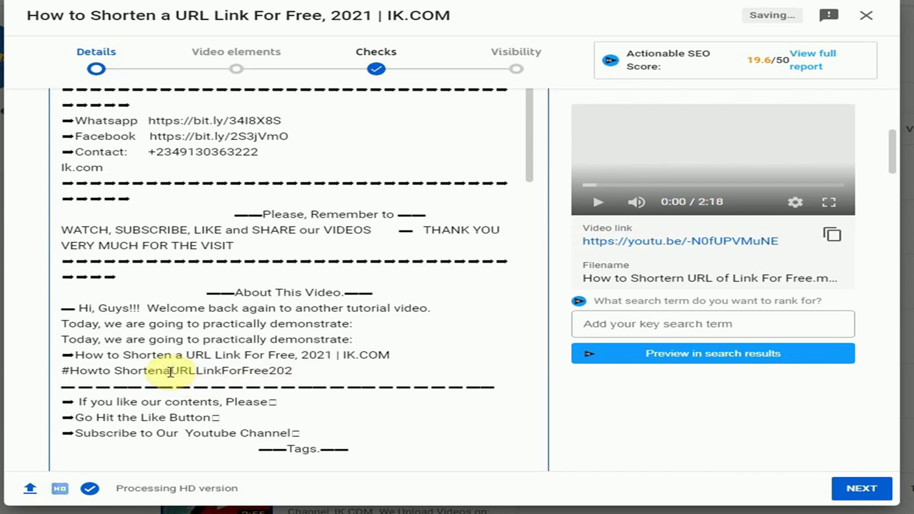
pyautogui.press('BackSpace')
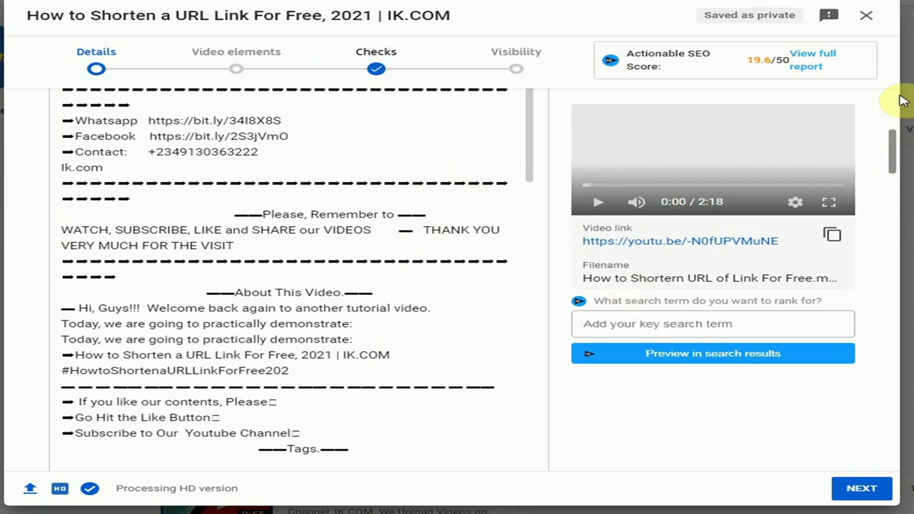
# Remove the comma after "Free" in the video title so it reads "How to Shorten a URL Link For Free 2021 | IK.COM"
pyautogui.scroll(5, 897, 214)
pyautogui.click(293, 166)
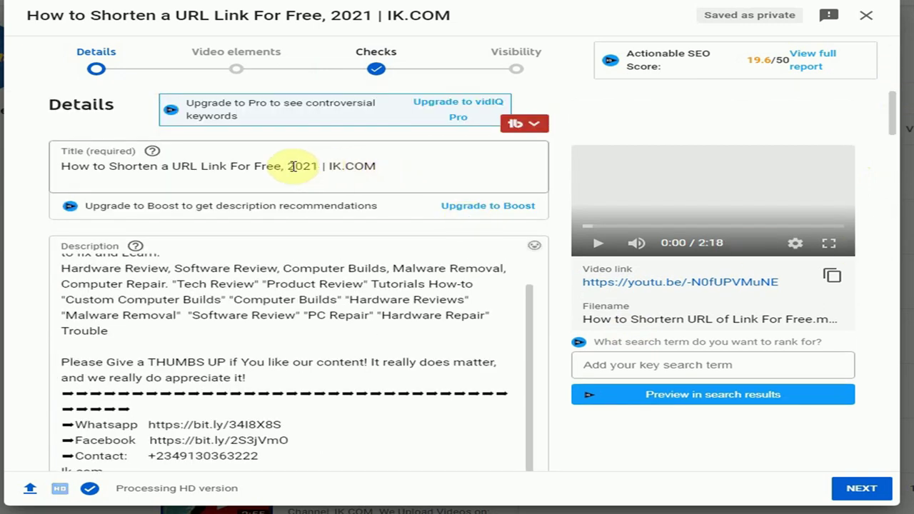
pyautogui.click(289, 167)
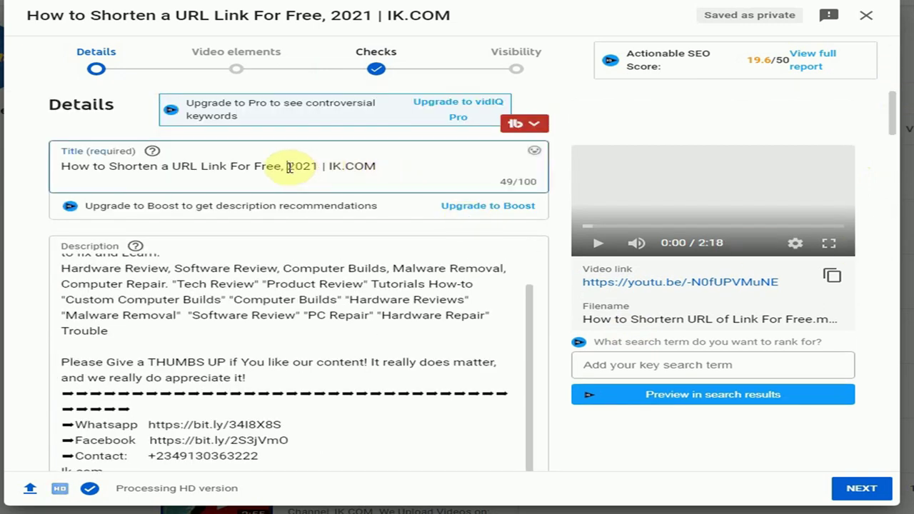
pyautogui.press('BackSpace')
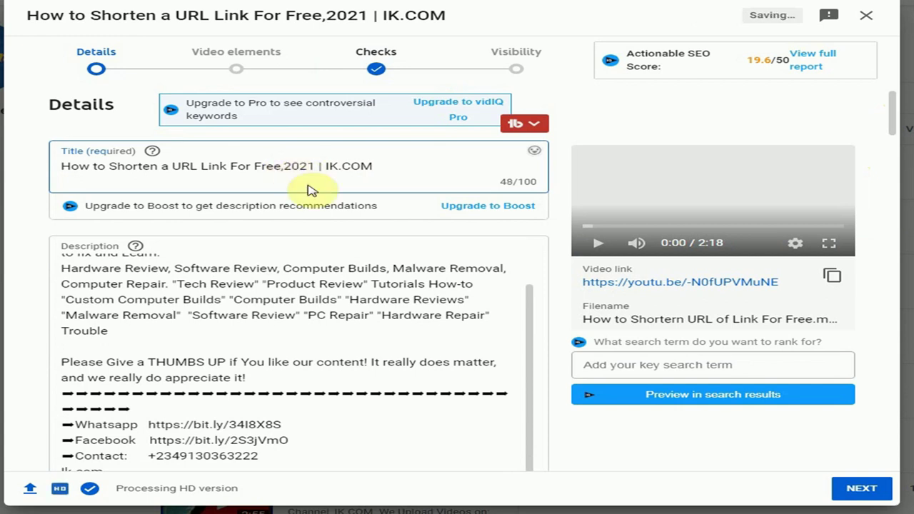
pyautogui.press('BackSpace')
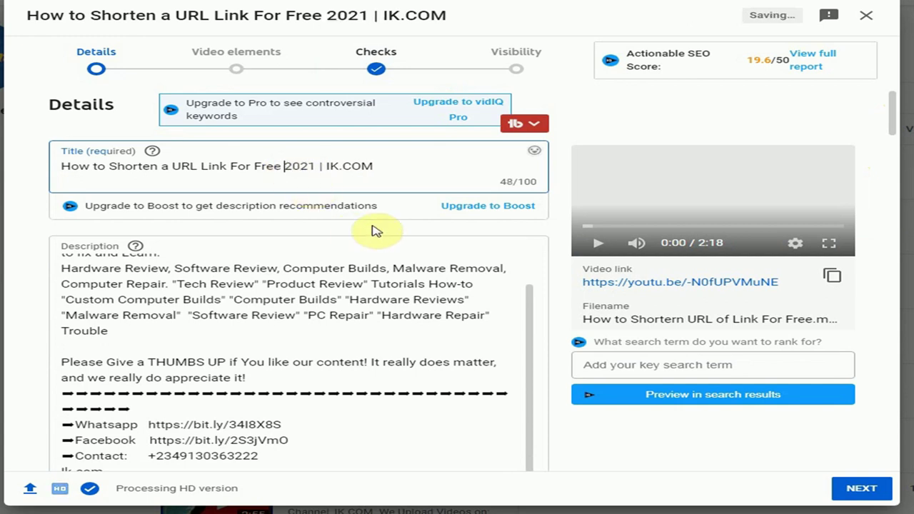
# Review the rest of the description, from the other channel's link through the credits and disclaimer to the video chapters
pyautogui.scroll(-4, 374, 224)
pyautogui.scroll(-5, 373, 225)
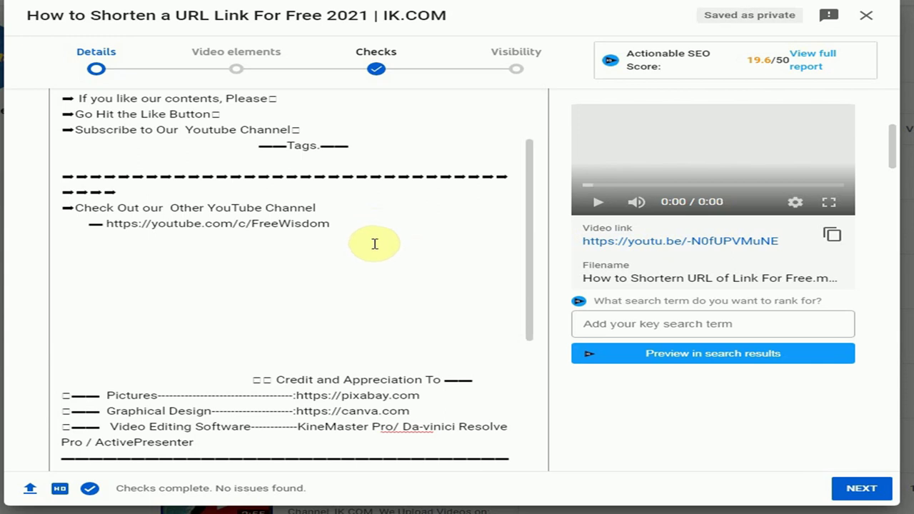
pyautogui.scroll(-3, 375, 225)
pyautogui.moveTo(363, 142); pyautogui.dragTo(98, 138)
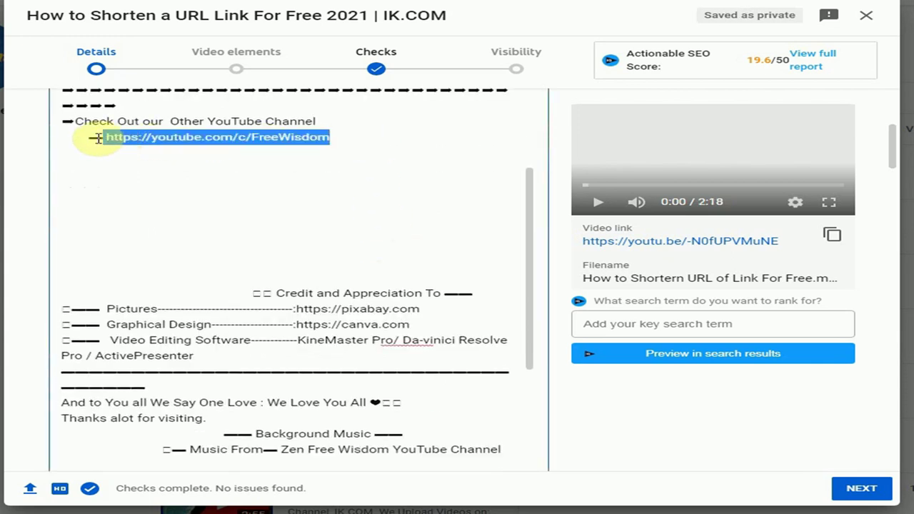
pyautogui.click(167, 198)
pyautogui.scroll(-3, 171, 201)
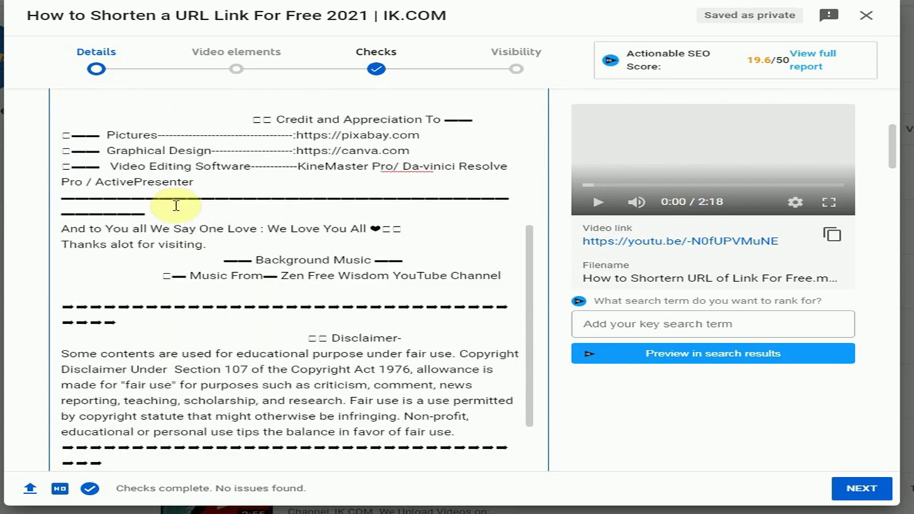
pyautogui.scroll(-4, 189, 211)
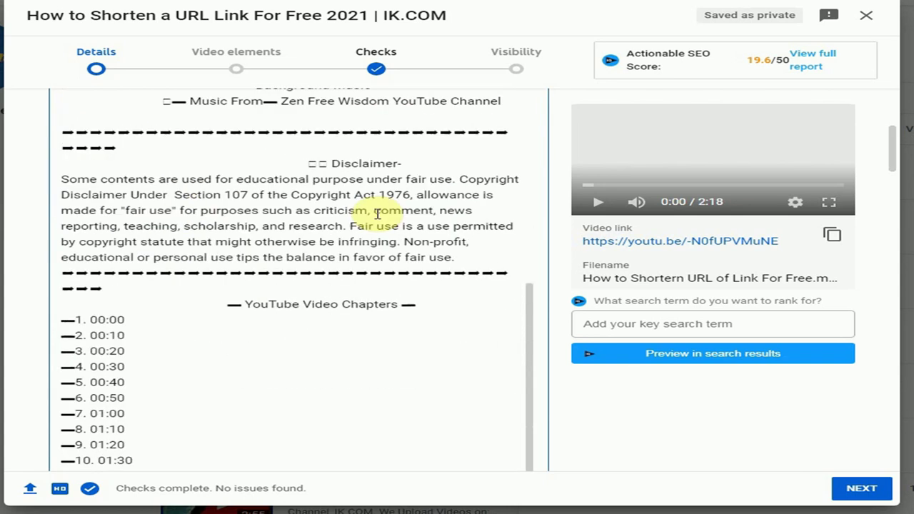
pyautogui.scroll(-4, 504, 231)
pyautogui.scroll(-1, 505, 231)
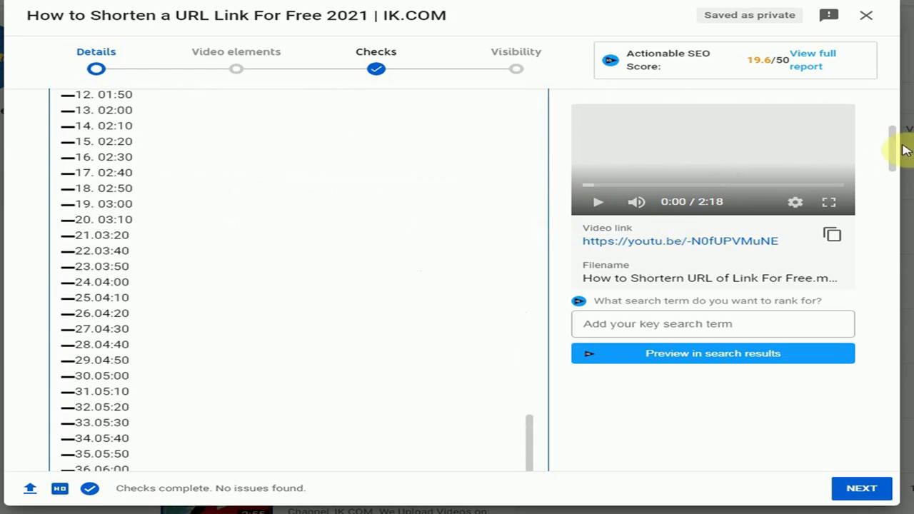
# Upload the image "url Shortener" from the Downloads folder as the video's custom thumbnail
pyautogui.moveTo(893, 153); pyautogui.dragTo(894, 212)
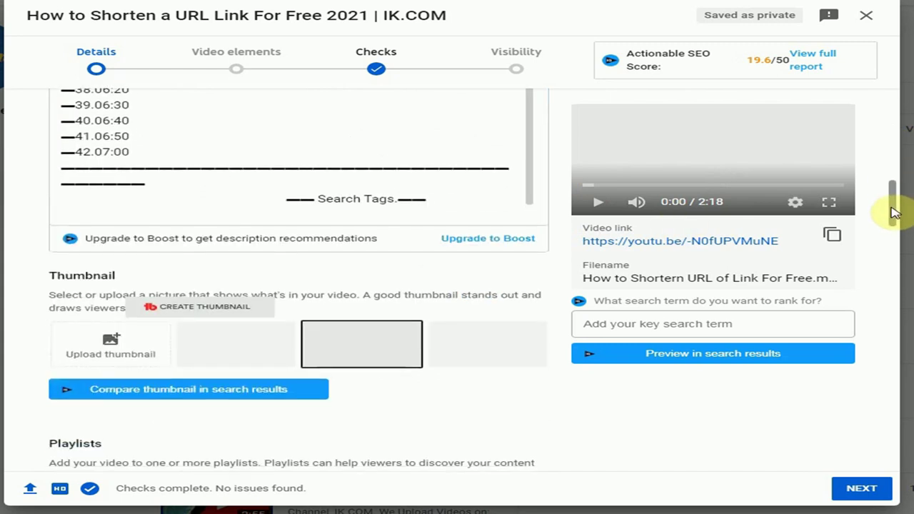
pyautogui.click(111, 343)
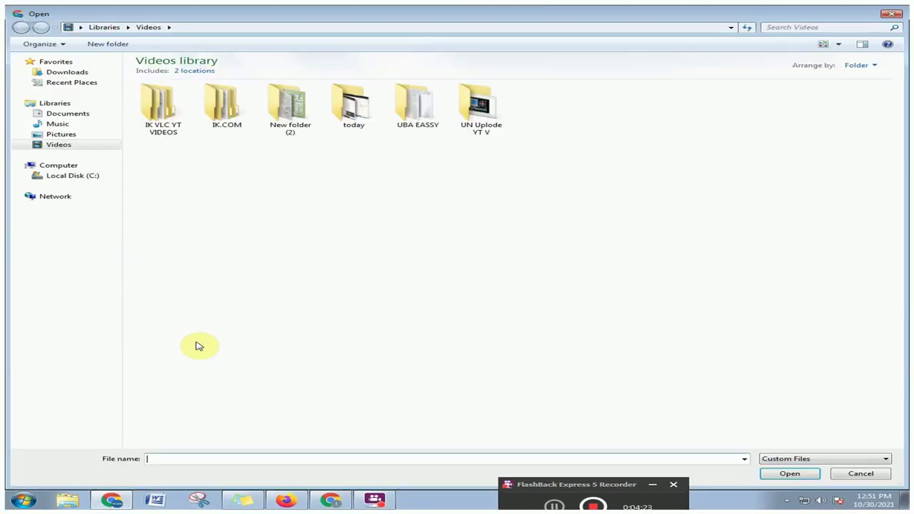
pyautogui.click(90, 72)
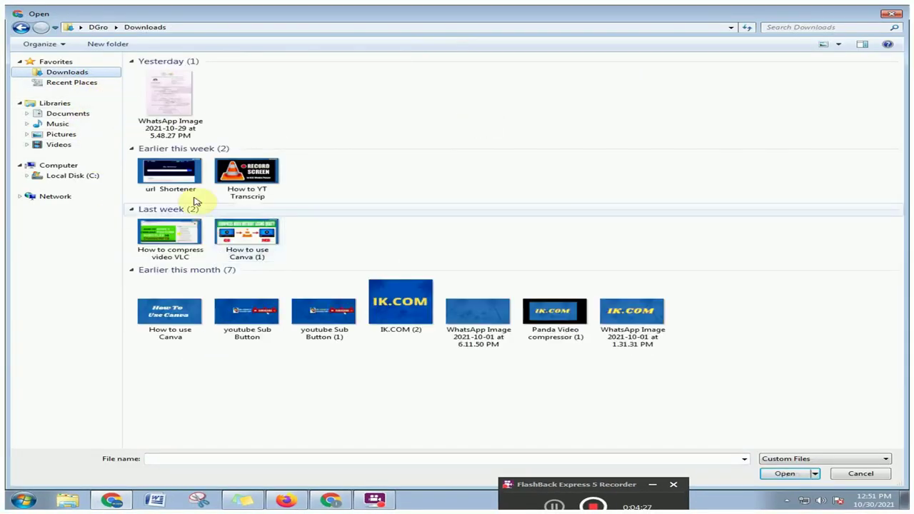
pyautogui.doubleClick(163, 175)
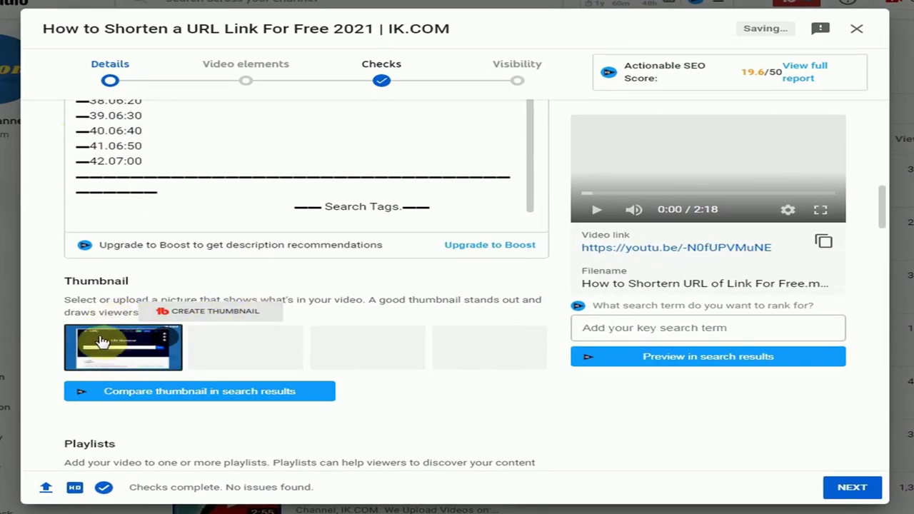
# Copy the full video title "How to Shorten a URL Link For Free 2021 | IK.COM" from the upload dialog's heading
pyautogui.scroll(-4, 438, 356)
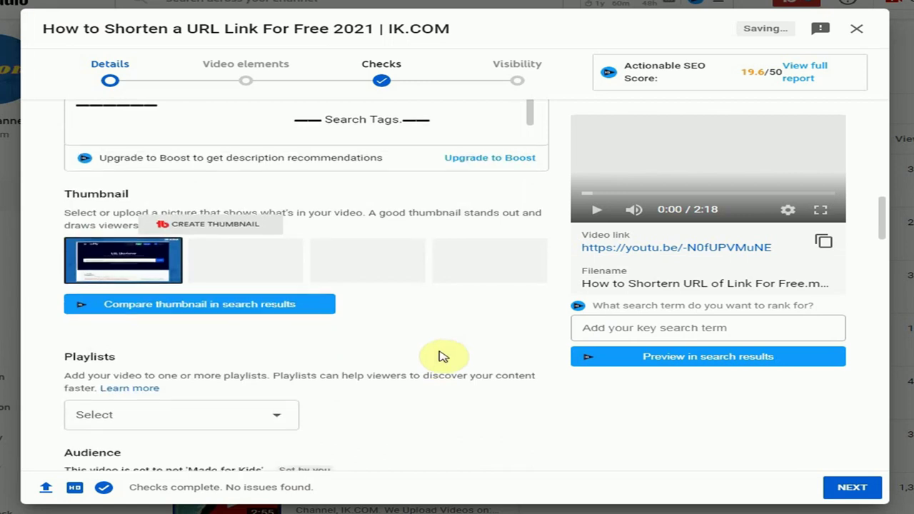
pyautogui.moveTo(456, 28); pyautogui.dragTo(24, 35)
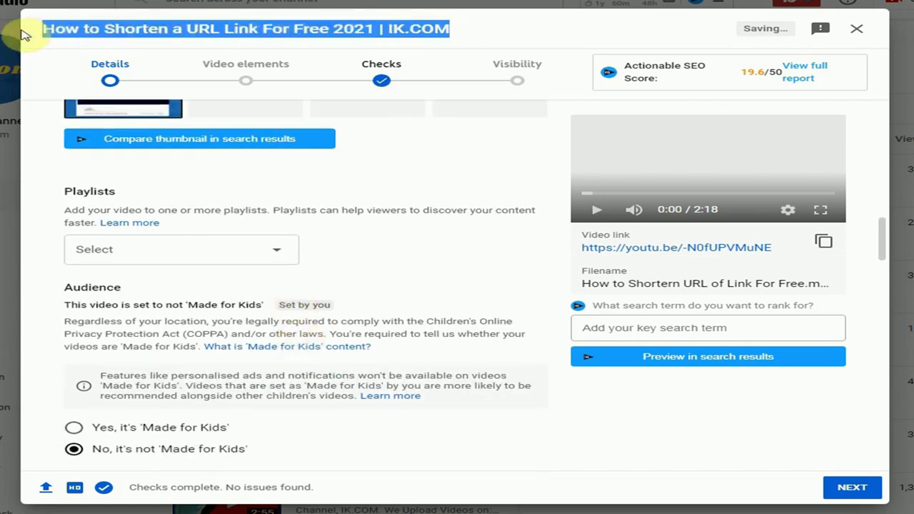
pyautogui.rightClick(79, 33)
pyautogui.click(93, 47)
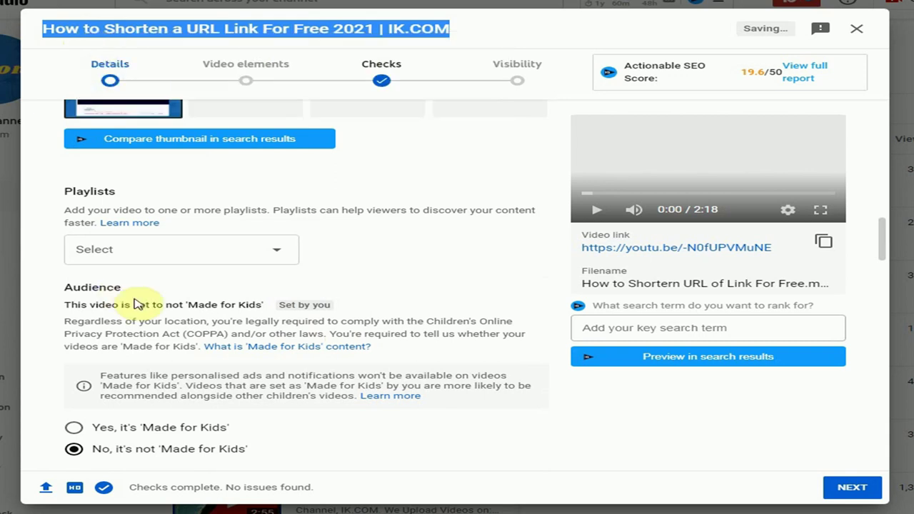
# Create a new public playlist, pasting "How to Shorten a URL Link For Free 2021 | IK.COM" as its title
pyautogui.click(277, 256)
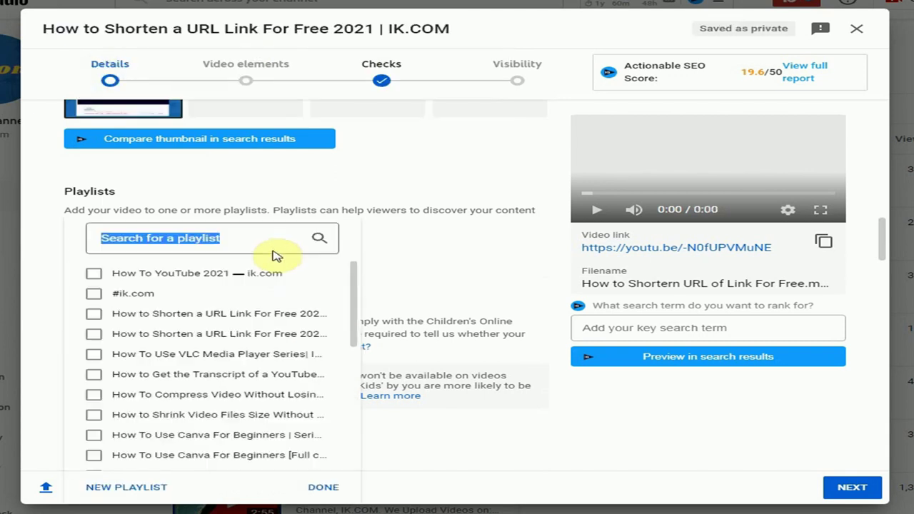
pyautogui.click(127, 490)
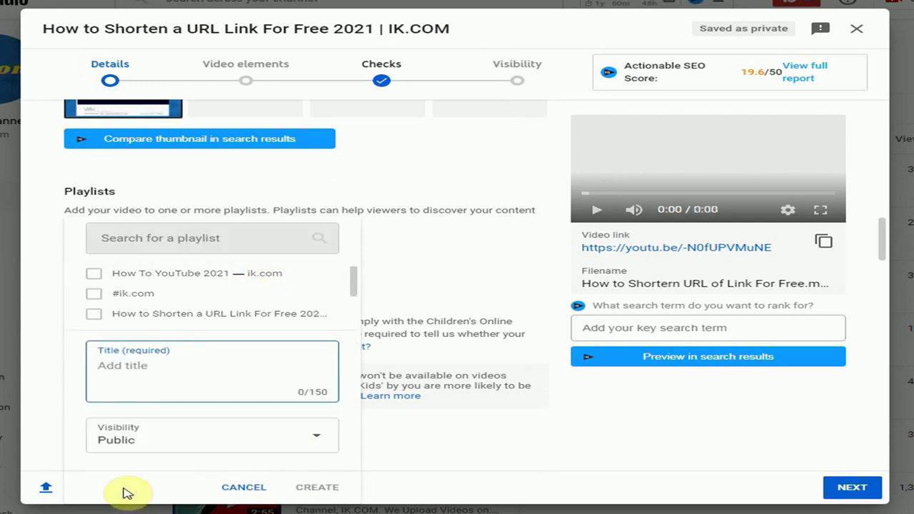
pyautogui.rightClick(149, 370)
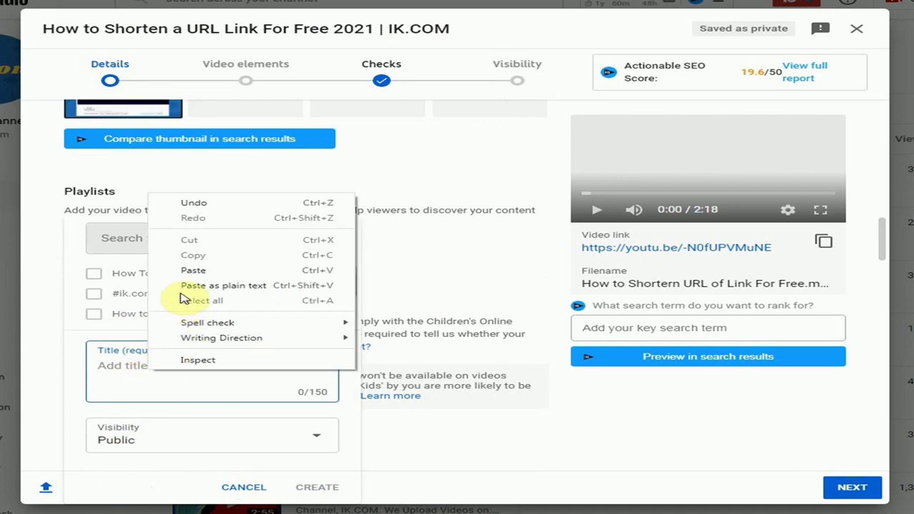
pyautogui.click(188, 267)
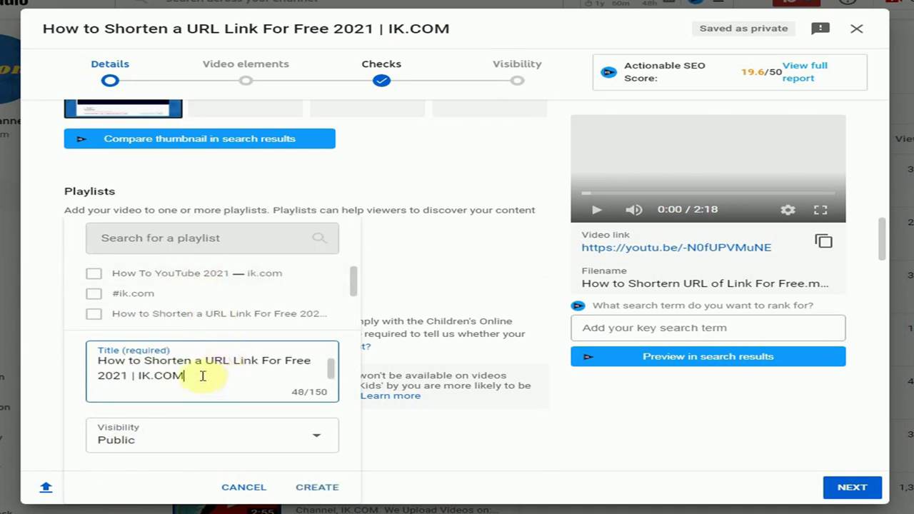
pyautogui.click(305, 493)
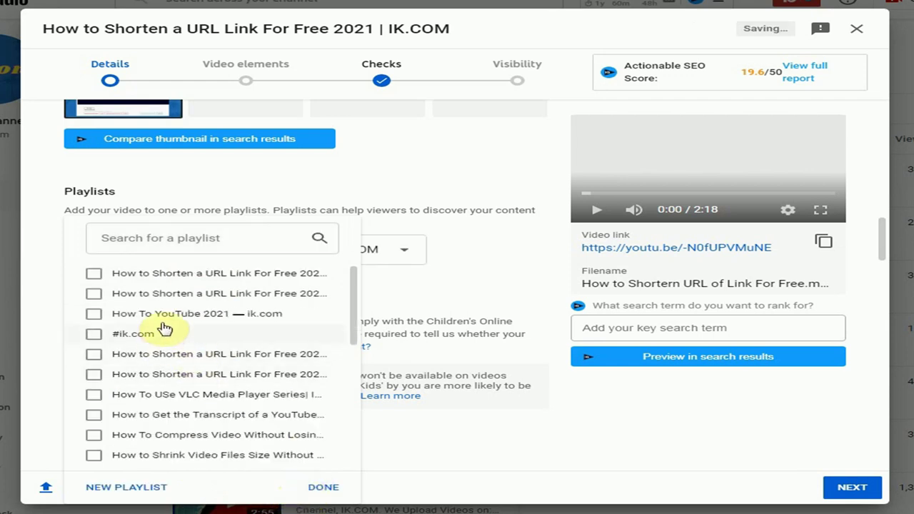
# Add the video to the playlists "#ik.com", "How To YouTube 2021 — ik.com" and the second-listed "How to Shorten a URL Link For Free 202..."
pyautogui.click(94, 335)
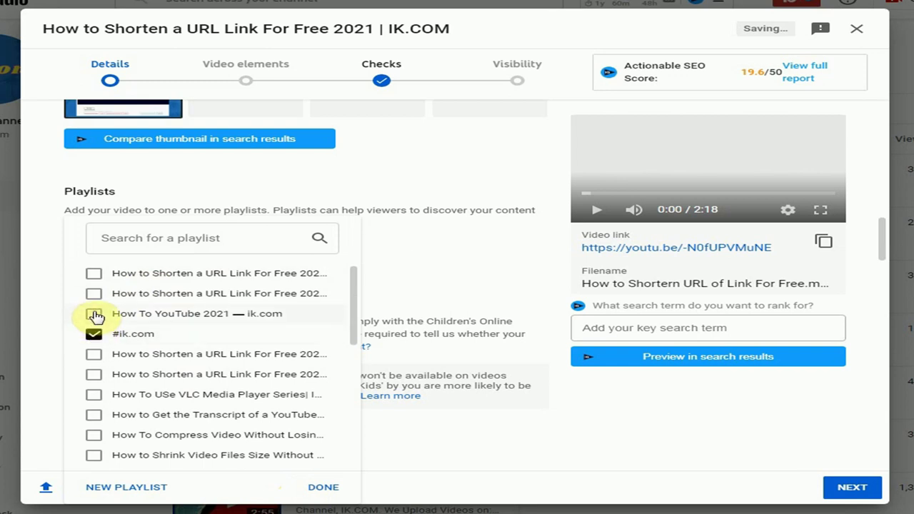
pyautogui.click(92, 315)
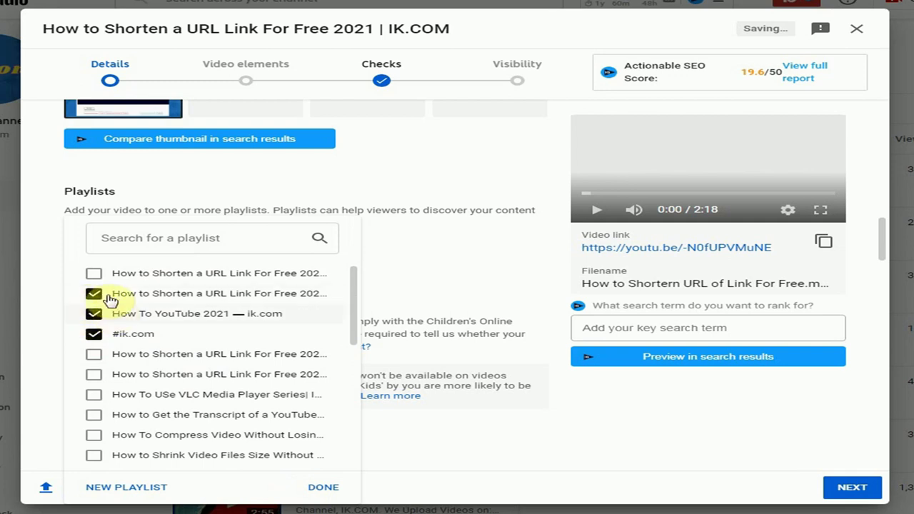
pyautogui.click(325, 488)
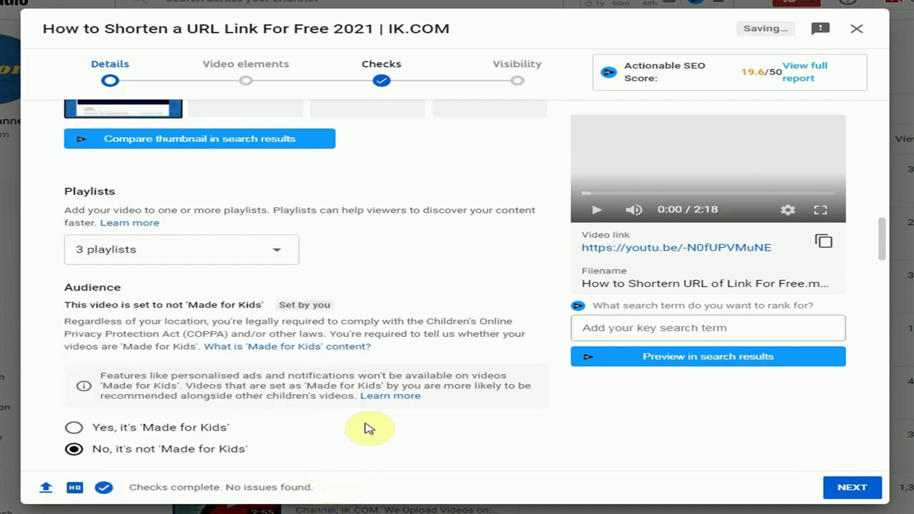
pyautogui.scroll(-1, 368, 428)
pyautogui.scroll(-2, 367, 428)
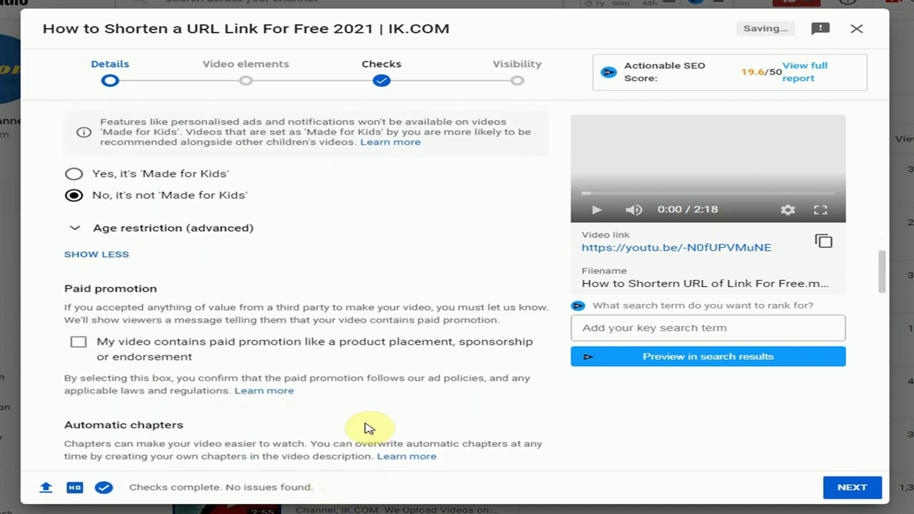
# Search Google for "rapid tages" in a new browser tab to find a generator for the video's tags
pyautogui.scroll(-3, 367, 428)
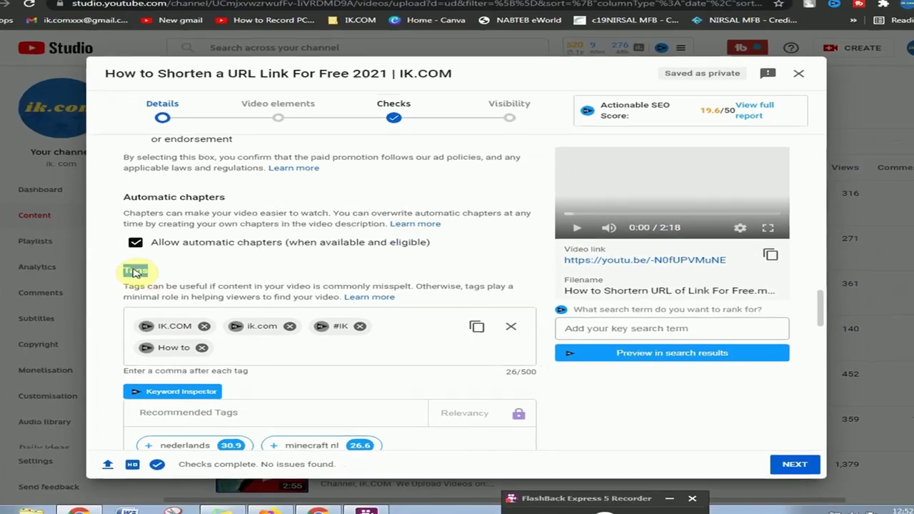
pyautogui.click(364, 14)
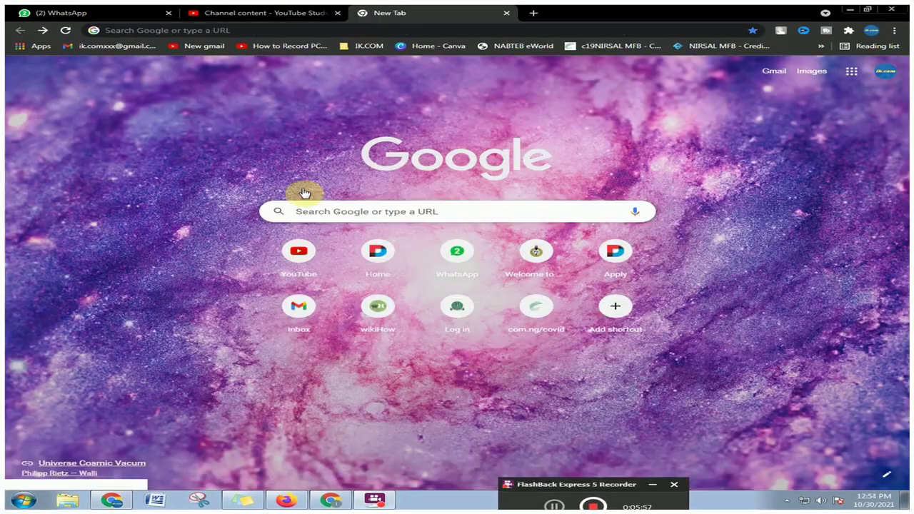
pyautogui.click(212, 30)
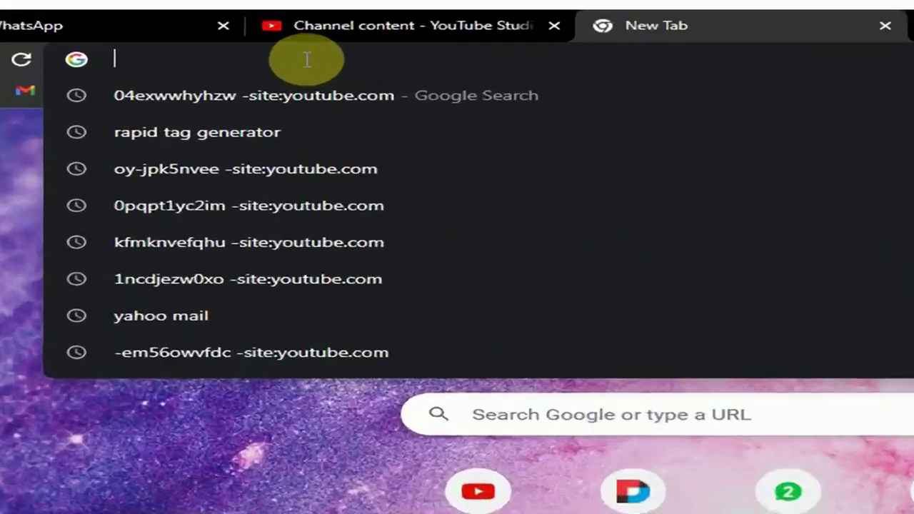
pyautogui.write('rap')
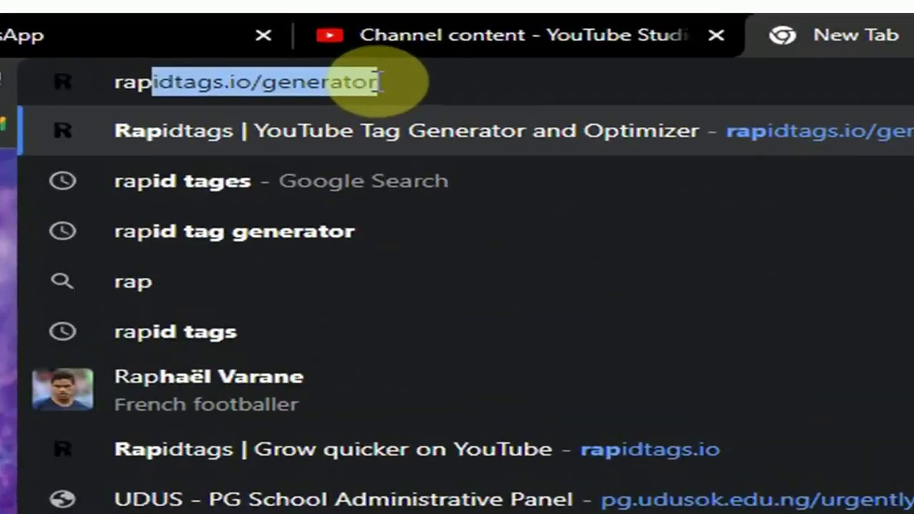
pyautogui.write('id t')
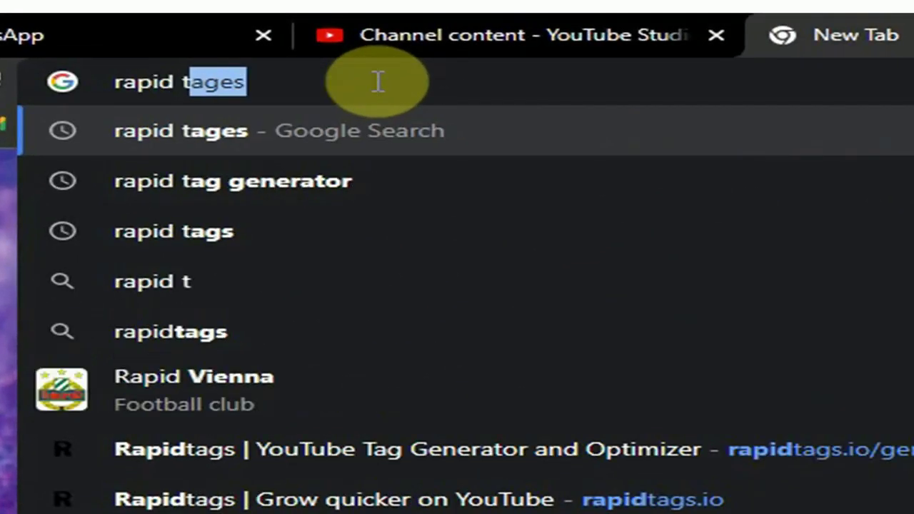
pyautogui.write('ag')
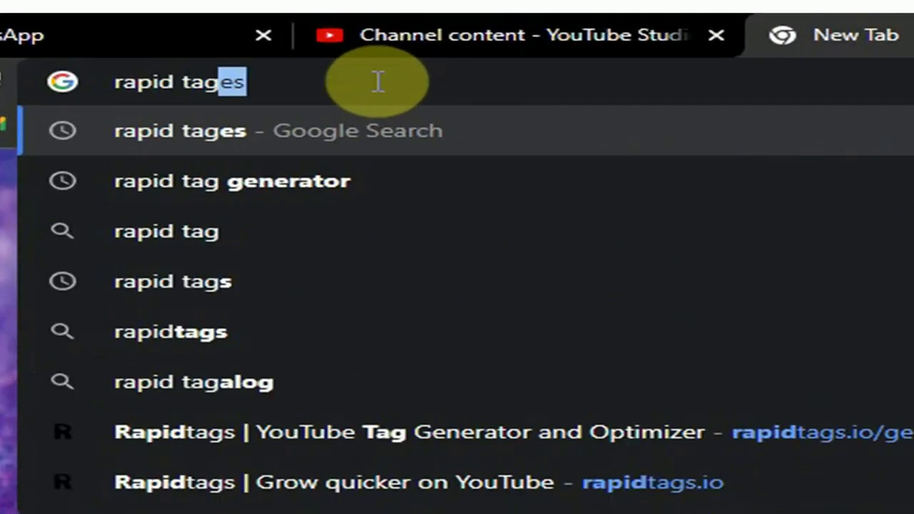
pyautogui.press('Return')
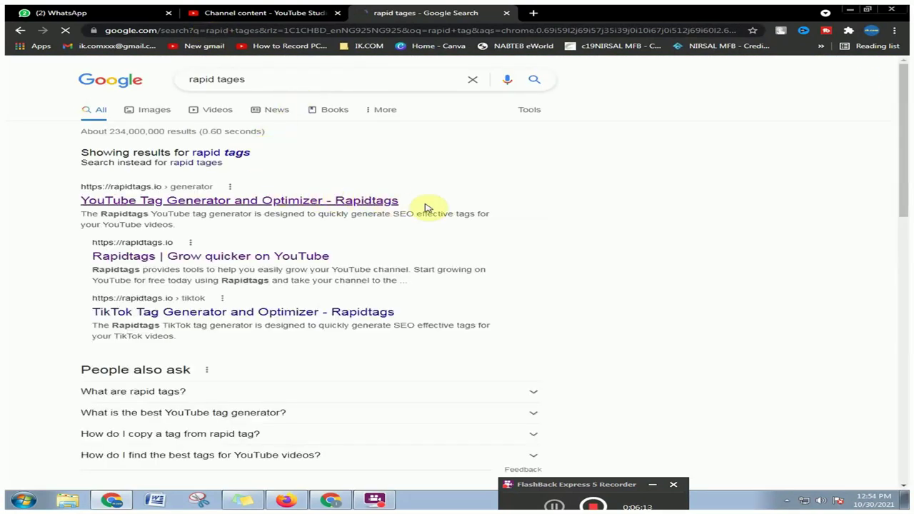
# Open the Rapidtags website from the search results and go to its free YouTube tag generator
pyautogui.moveTo(425, 207); pyautogui.dragTo(103, 202)
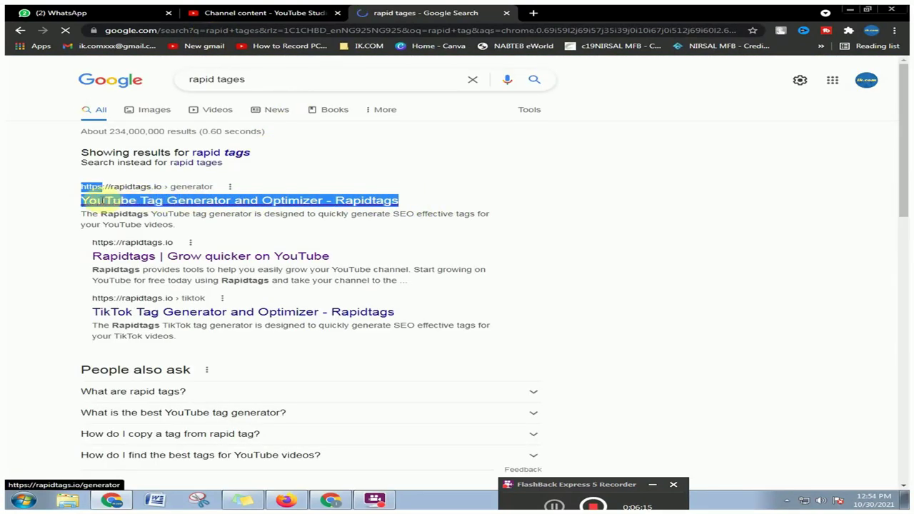
pyautogui.moveTo(335, 254); pyautogui.dragTo(86, 261)
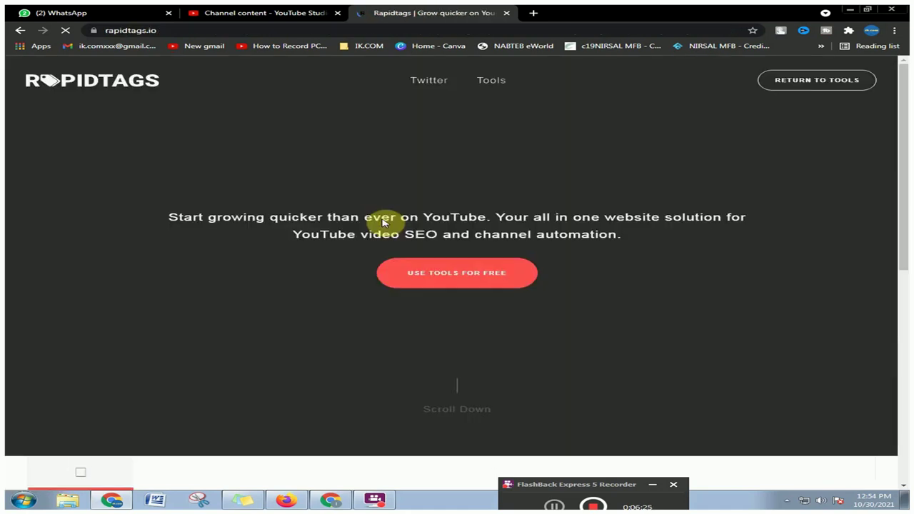
pyautogui.click(467, 280)
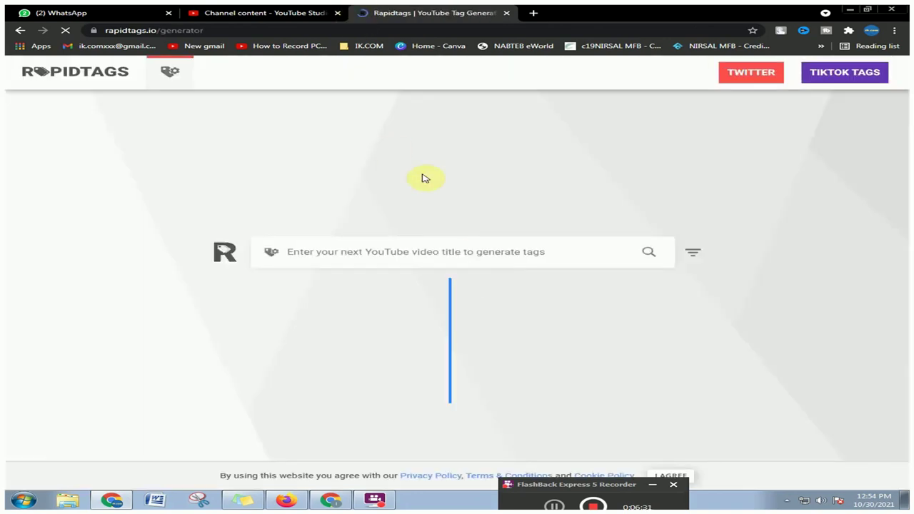
# Paste the copied video title into the tag generator, shorten it to "How to Shorten a URL Link For Free 2021" and generate tags
pyautogui.click(484, 254)
pyautogui.rightClick(489, 254)
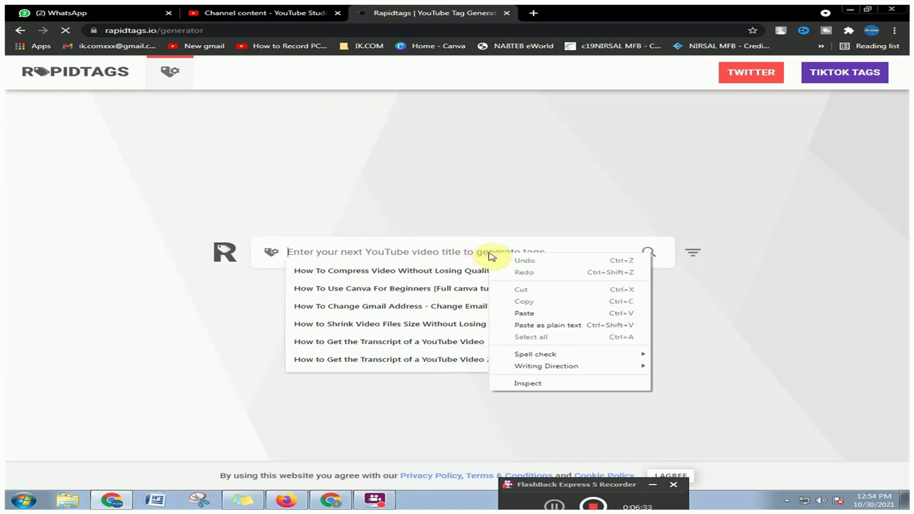
pyautogui.click(523, 309)
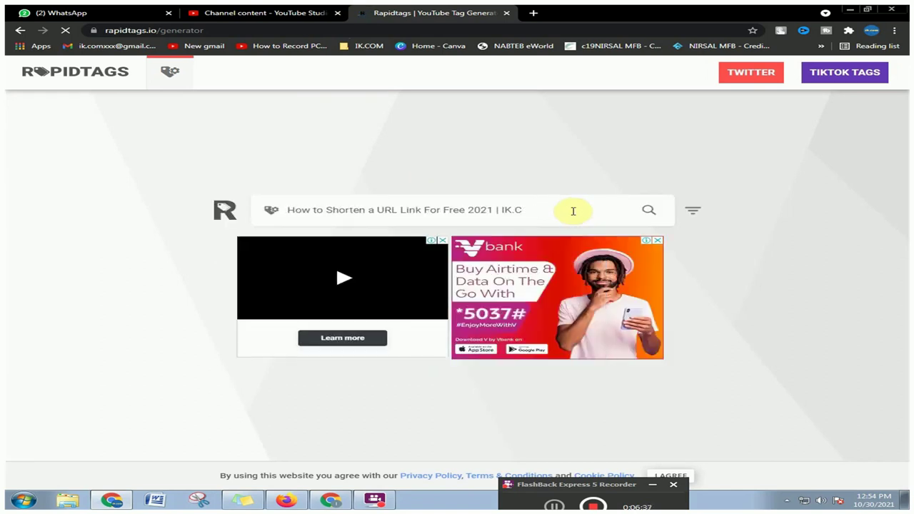
pyautogui.press('BackSpace')
pyautogui.press('BackSpace')
pyautogui.press('BackSpace')
pyautogui.press('BackSpace')
pyautogui.press('BackSpace')
pyautogui.press('BackSpace')
pyautogui.moveTo(465, 209); pyautogui.dragTo(265, 212)
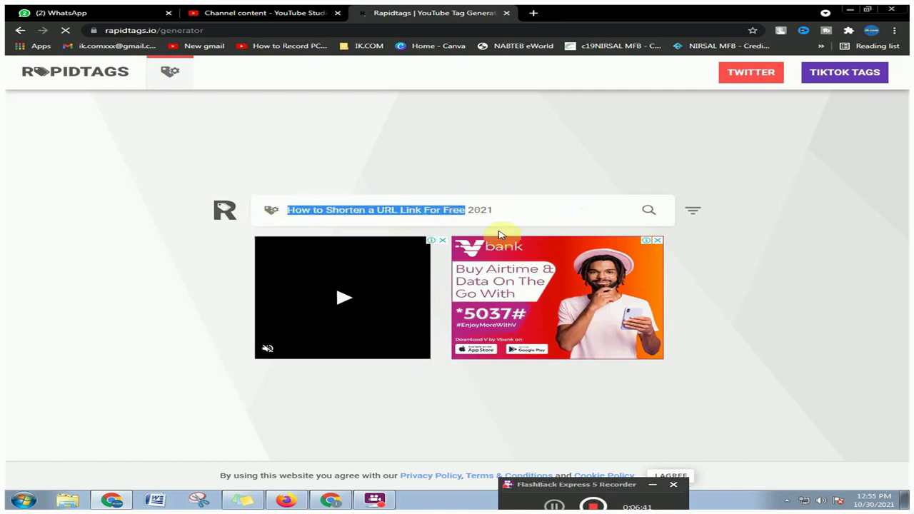
pyautogui.click(649, 210)
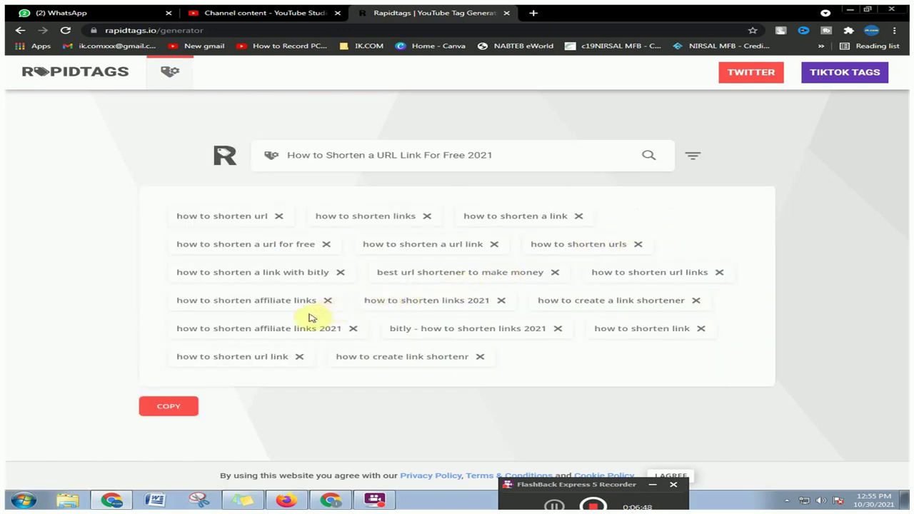
# Copy all the generated tags and paste them after the existing tags of the video in YouTube Studio
pyautogui.click(165, 406)
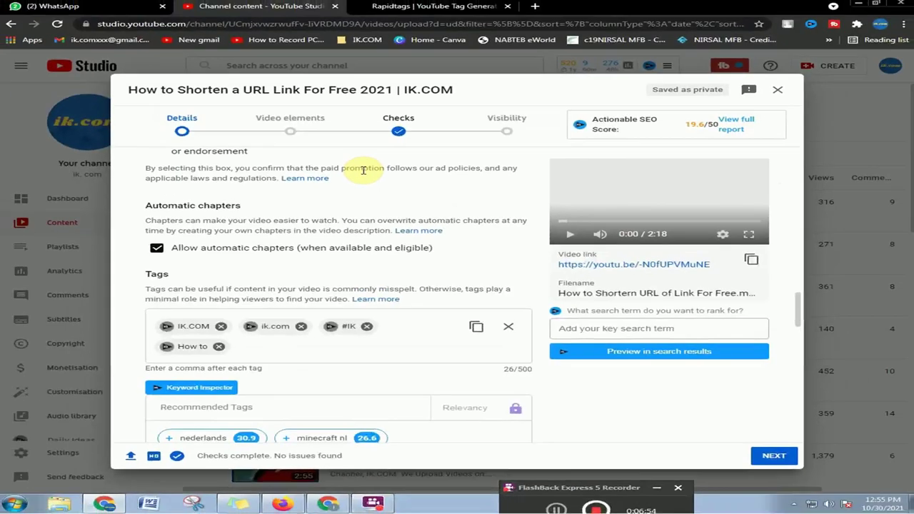
pyautogui.scroll(-1, 364, 171)
pyautogui.scroll(-3, 365, 174)
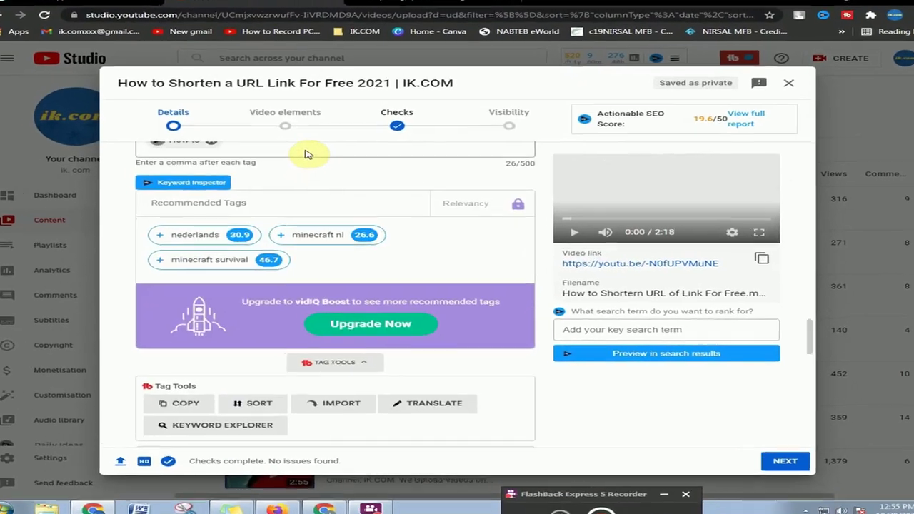
pyautogui.scroll(1, 312, 175)
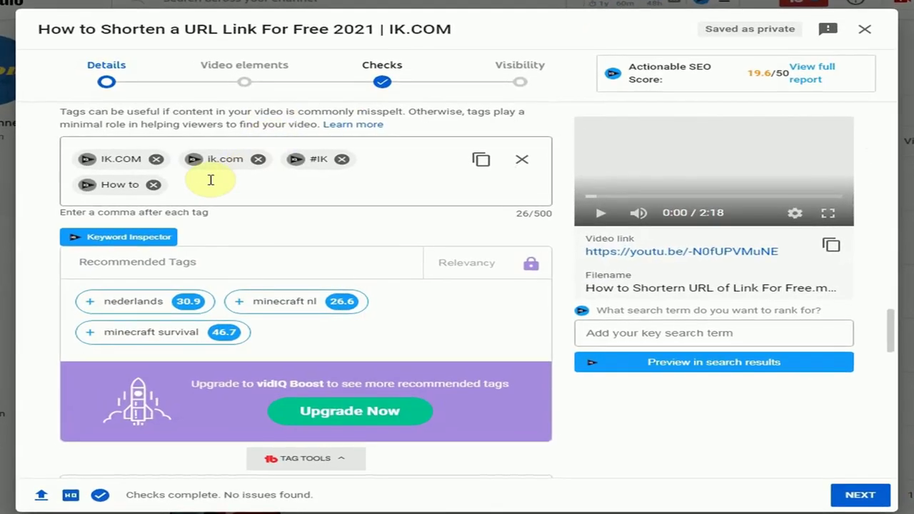
pyautogui.click(207, 185)
pyautogui.rightClick(207, 184)
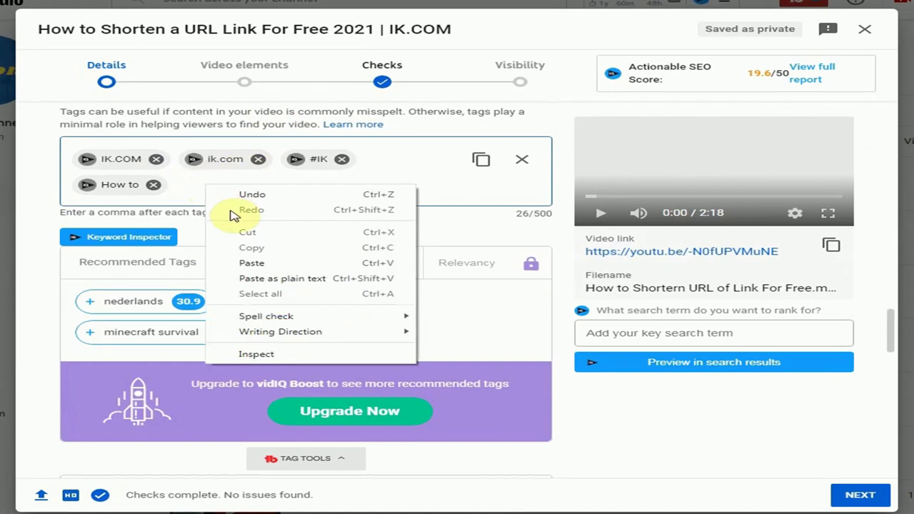
pyautogui.click(243, 260)
pyautogui.hotkey('ctrl', 'v')
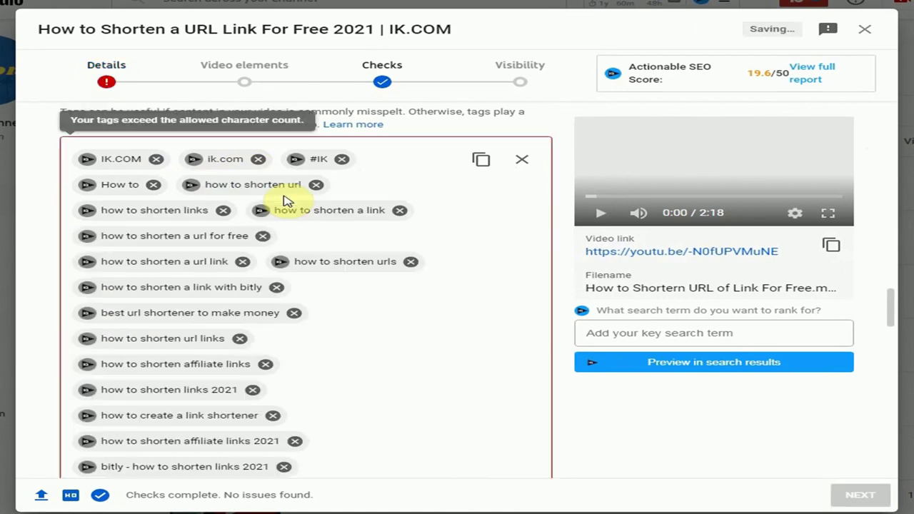
# Remove the tags "how to shorten affiliate links 2021" and "bitly - how to shorten links 2021" from the video
pyautogui.scroll(-3, 380, 237)
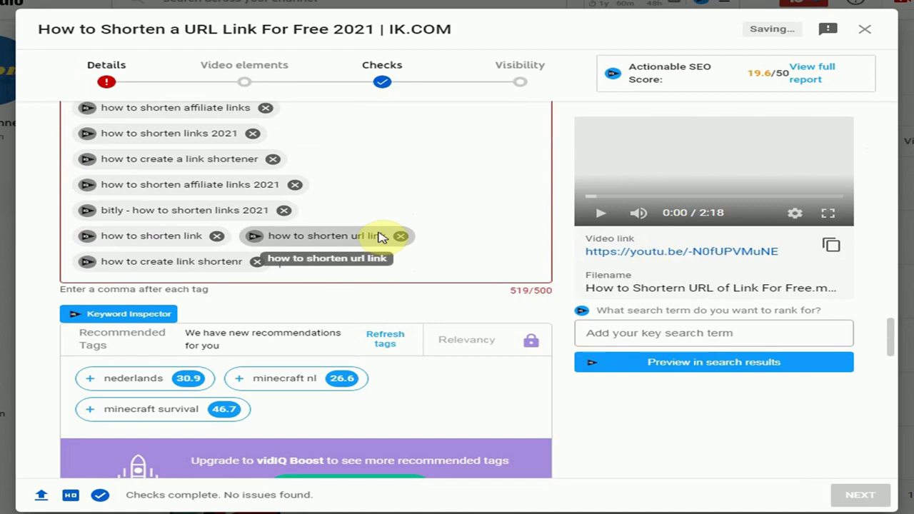
pyautogui.scroll(1, 335, 257)
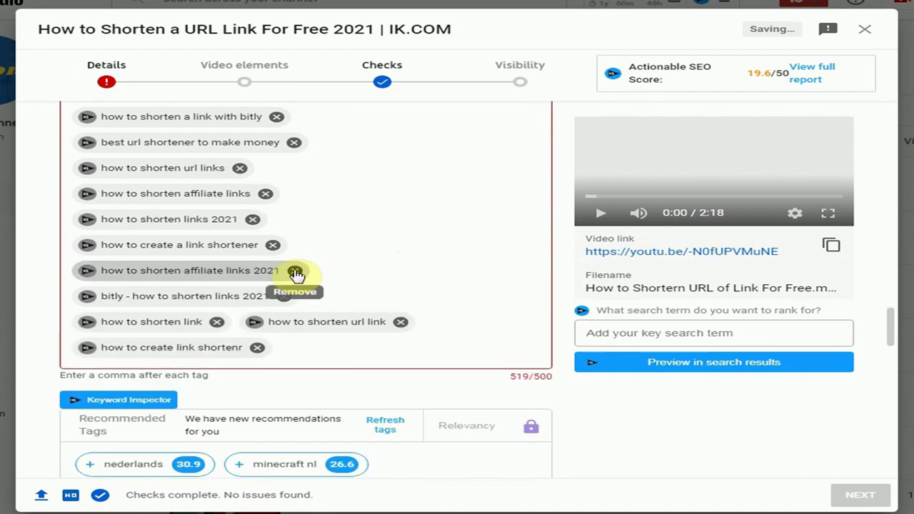
pyautogui.click(295, 275)
pyautogui.click(284, 271)
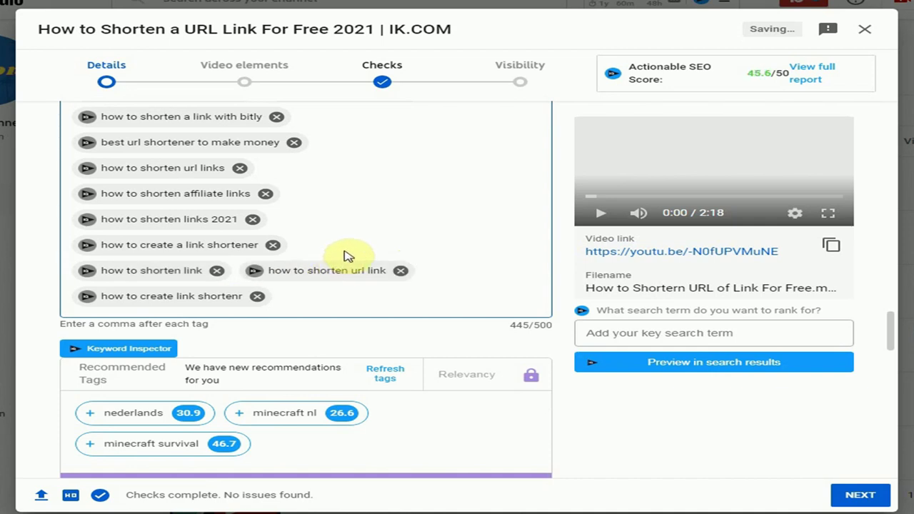
# Look through the recommended tags beneath the Tag Tools for relevant ones
pyautogui.scroll(-5, 344, 256)
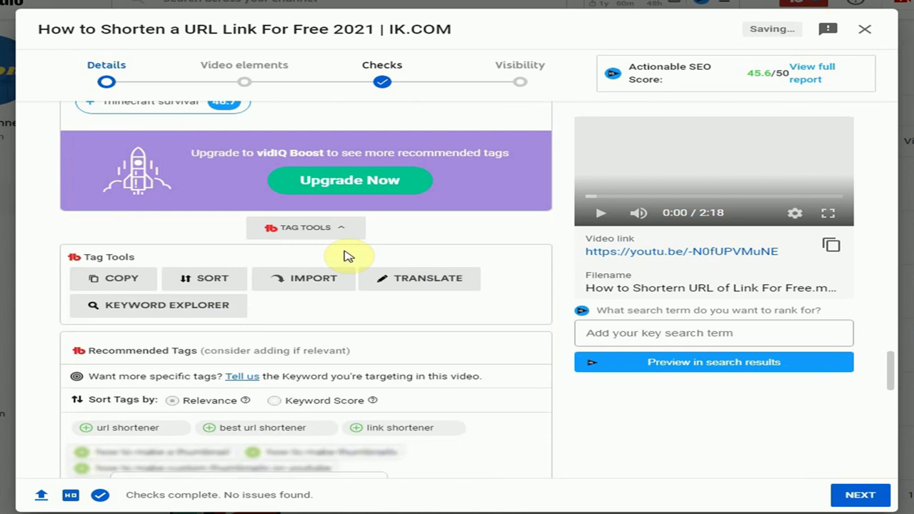
pyautogui.scroll(-1, 344, 255)
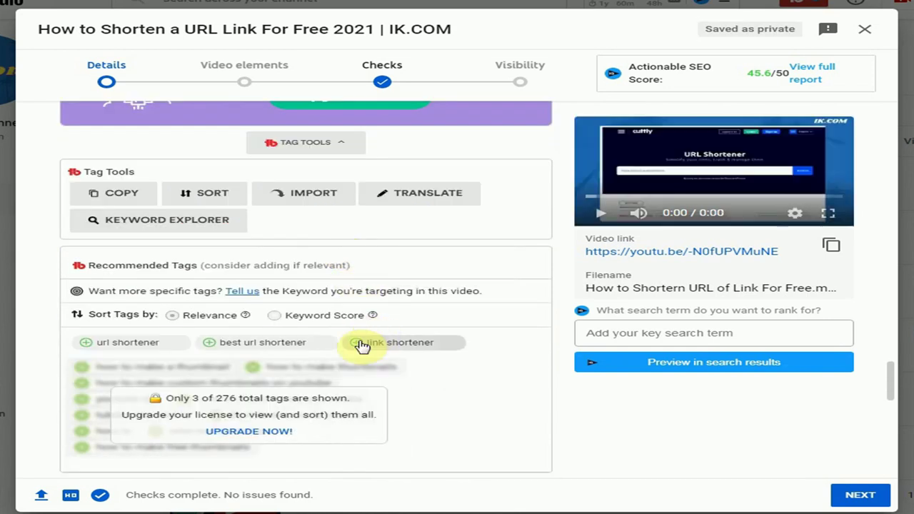